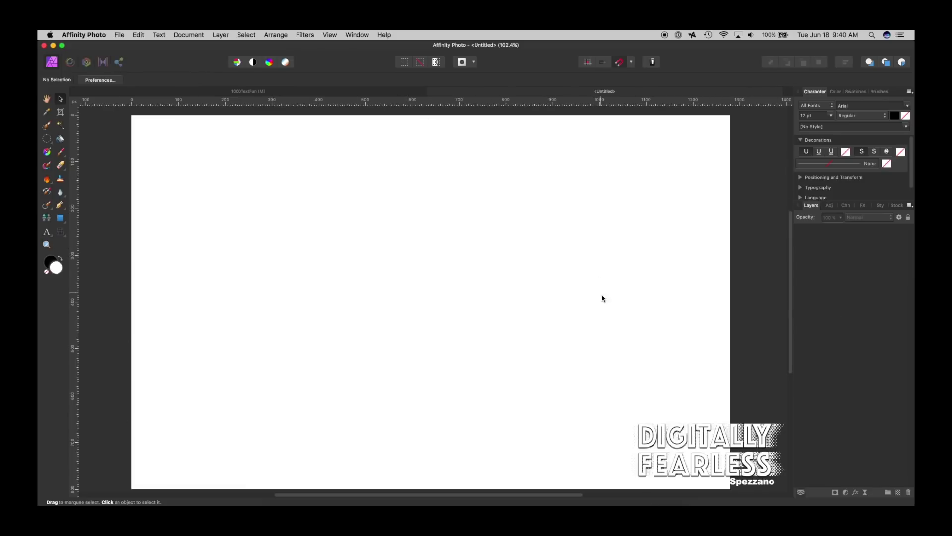
Place the purple starfield stock photo from Pixabay and scale it to about 76% to fit the page
{"action": "left_click", "coordinate": [897, 207]}
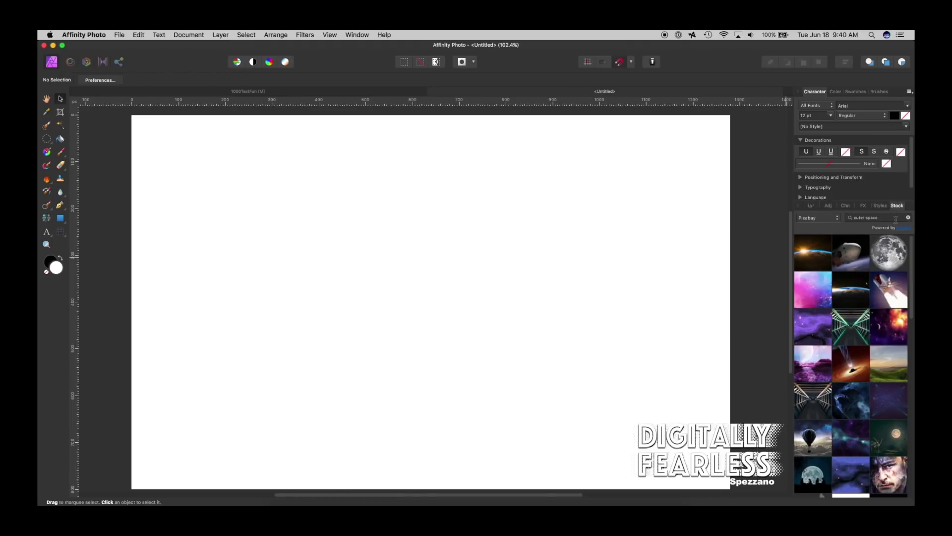
{"action": "left_click", "coordinate": [896, 220]}
{"action": "left_click_drag", "start_coordinate": [813, 328], "coordinate": [454, 347]}
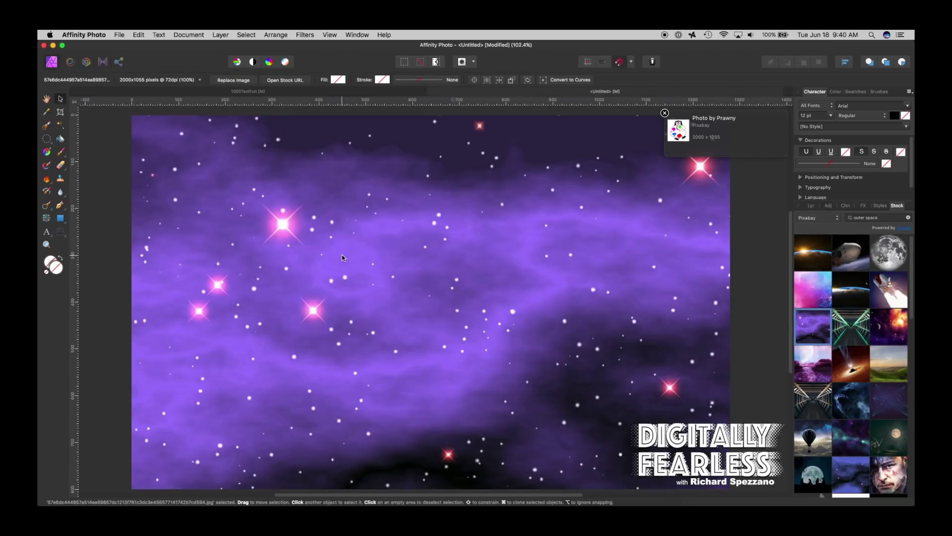
{"action": "key", "text": "super+minus"}
{"action": "key", "text": "super+minus"}
{"action": "key", "text": "super+minus"}
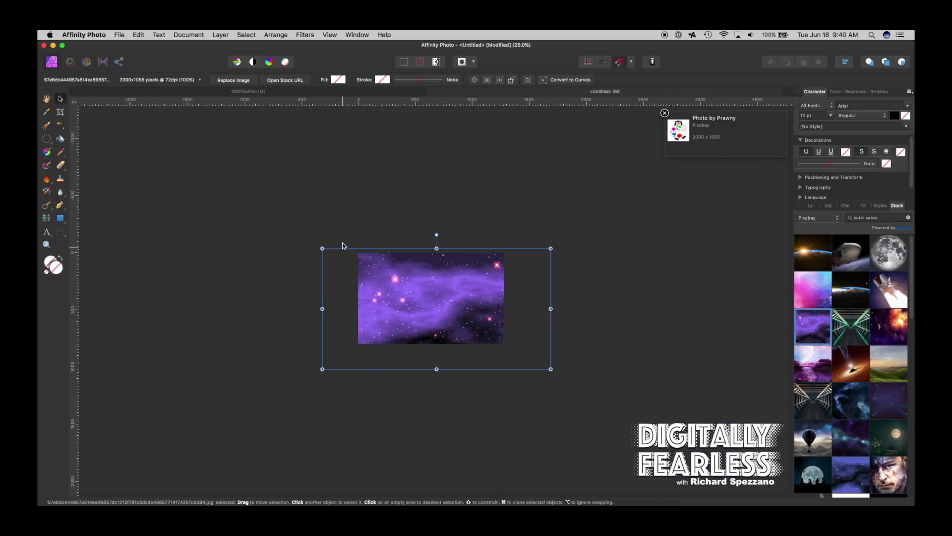
{"action": "left_click_drag", "start_coordinate": [551, 369], "coordinate": [506, 345]}
{"action": "left_click_drag", "start_coordinate": [321, 249], "coordinate": [344, 251]}
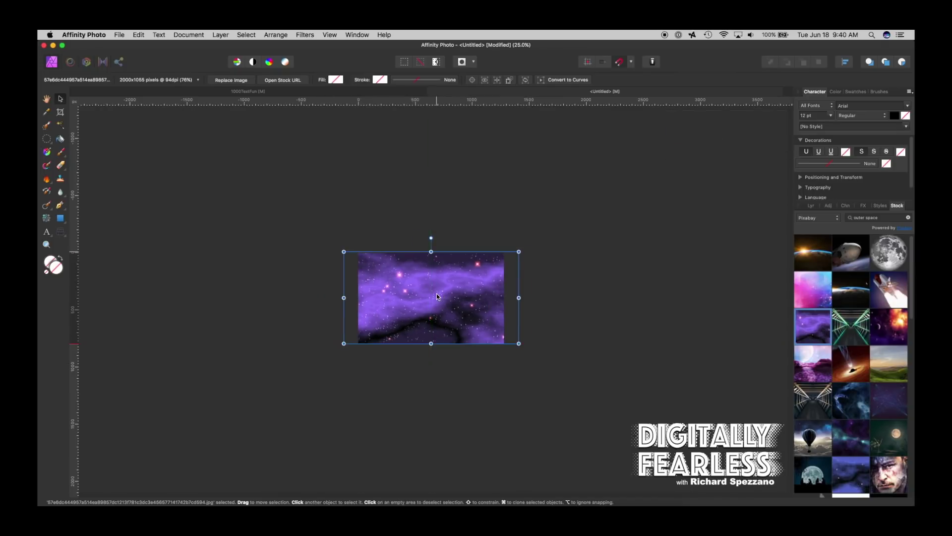
Type large '1000' artistic text across the middle of the starfield photo
{"action": "double_click", "coordinate": [47, 99]}
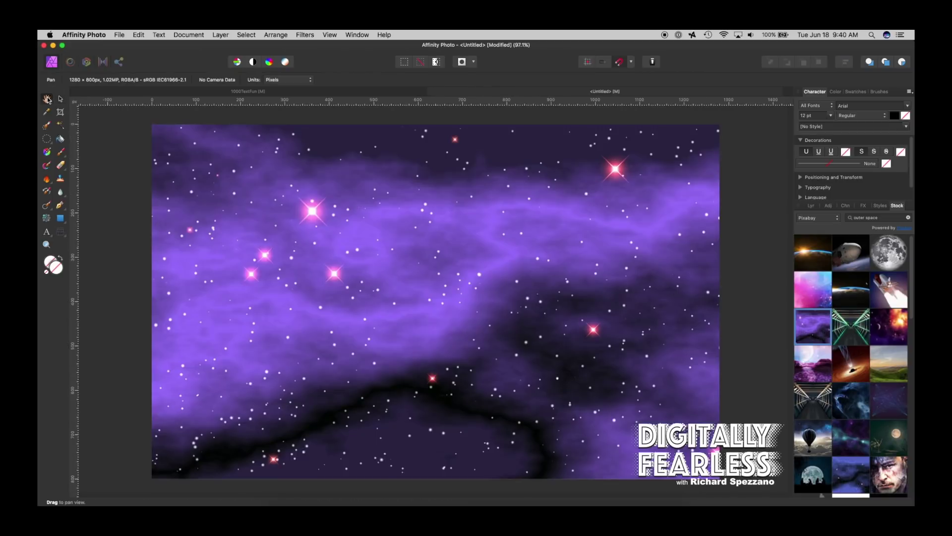
{"action": "left_click", "coordinate": [60, 98]}
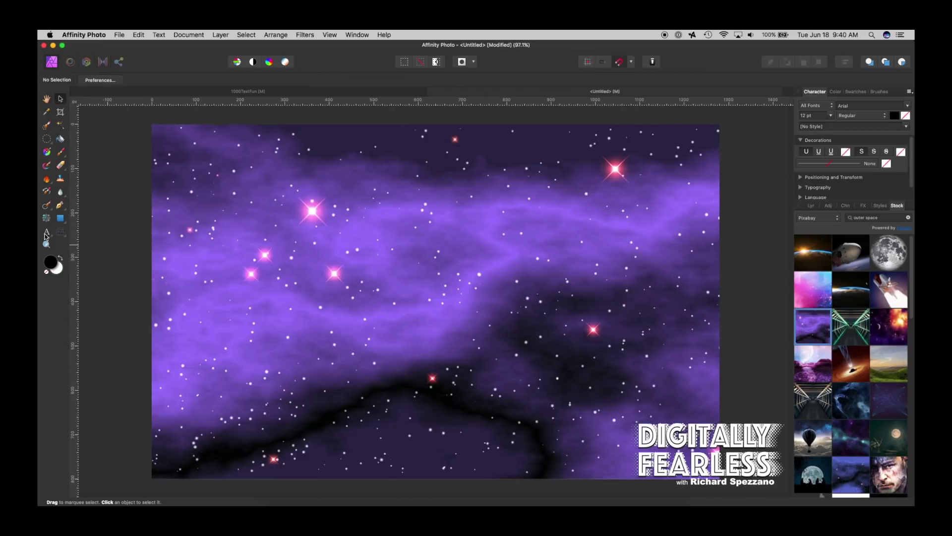
{"action": "left_click", "coordinate": [47, 232]}
{"action": "left_click_drag", "start_coordinate": [226, 203], "coordinate": [319, 323]}
{"action": "type", "text": "1"}
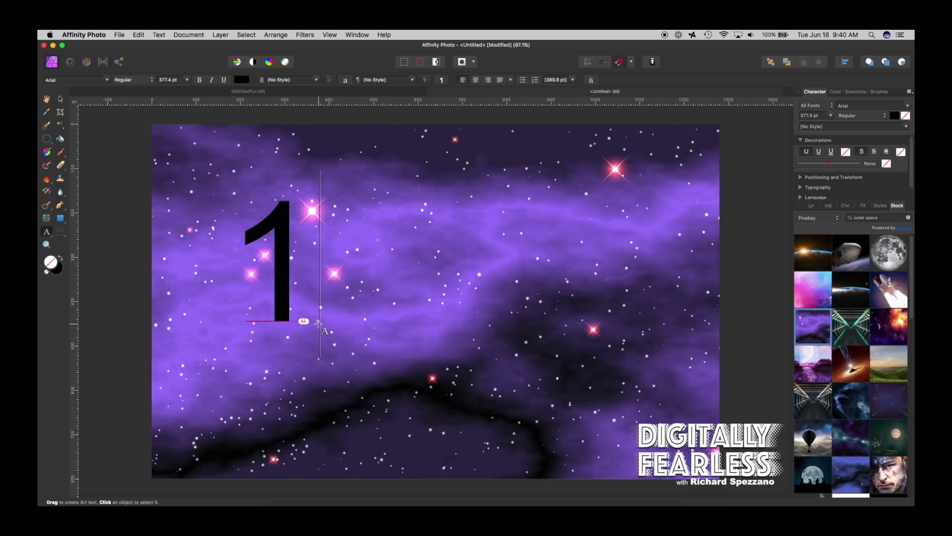
{"action": "type", "text": "000"}
{"action": "key", "text": "Escape"}
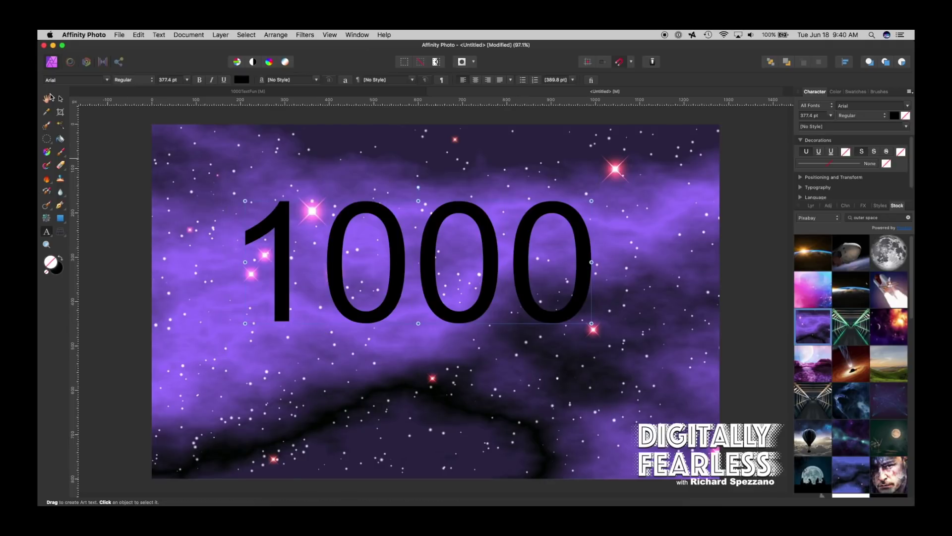
Set the 1000 text font to Arial Black and nudge it slightly left and down
{"action": "left_click", "coordinate": [60, 99]}
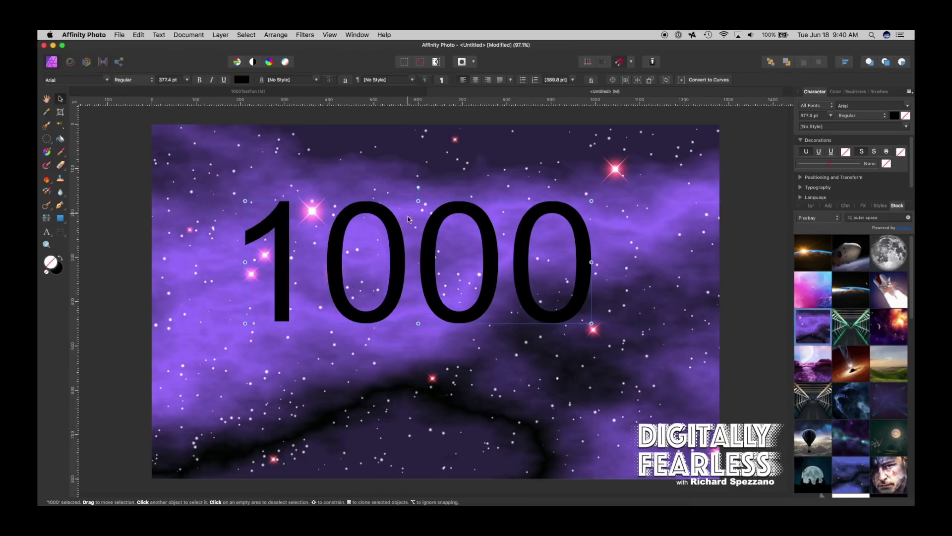
{"action": "left_click", "coordinate": [85, 79]}
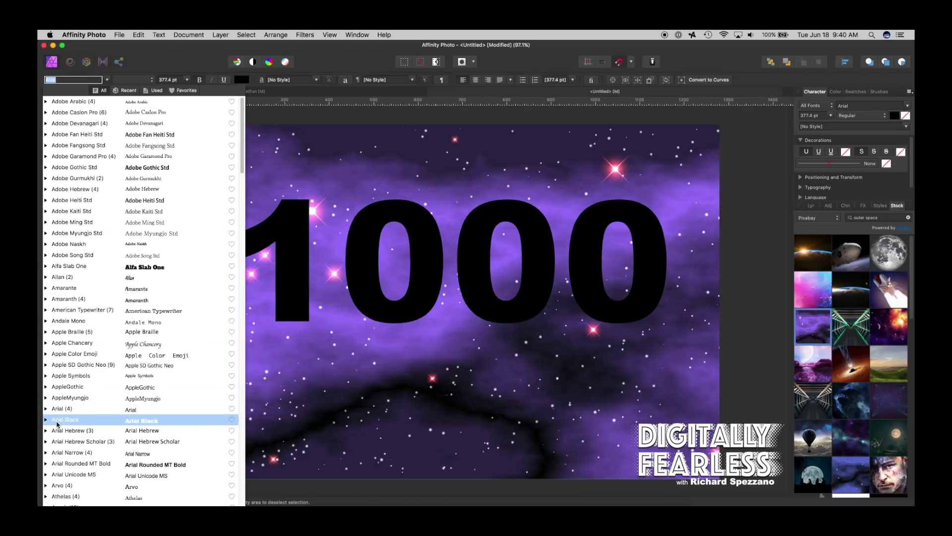
{"action": "left_click", "coordinate": [124, 420]}
{"action": "left_click_drag", "start_coordinate": [285, 289], "coordinate": [265, 313]}
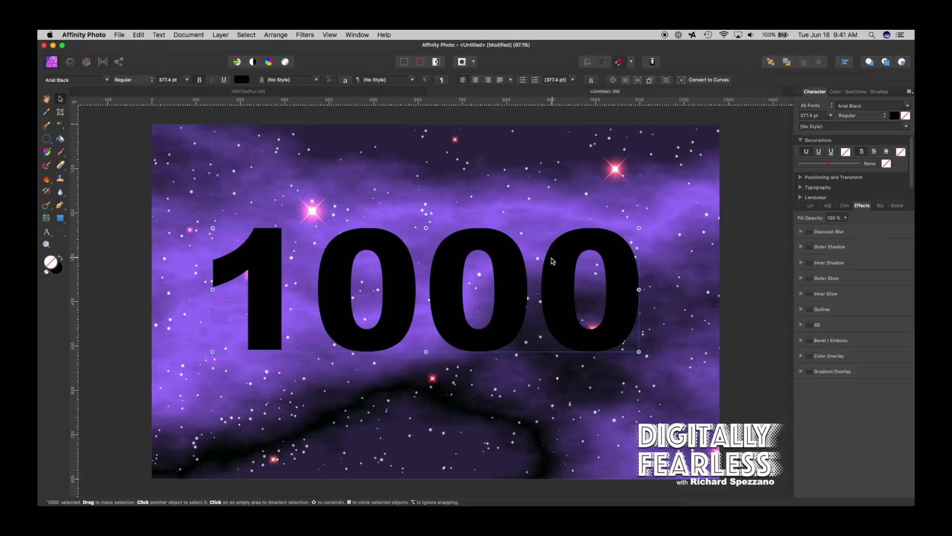
Bring up the Character panel settings for the 1000 text
{"action": "left_click", "coordinate": [815, 206]}
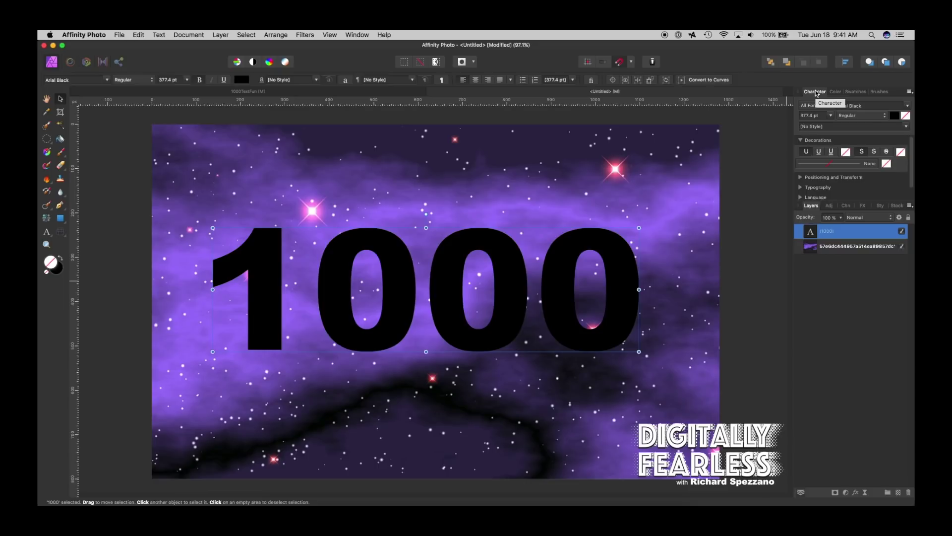
{"action": "left_click", "coordinate": [835, 92]}
{"action": "left_click", "coordinate": [813, 92]}
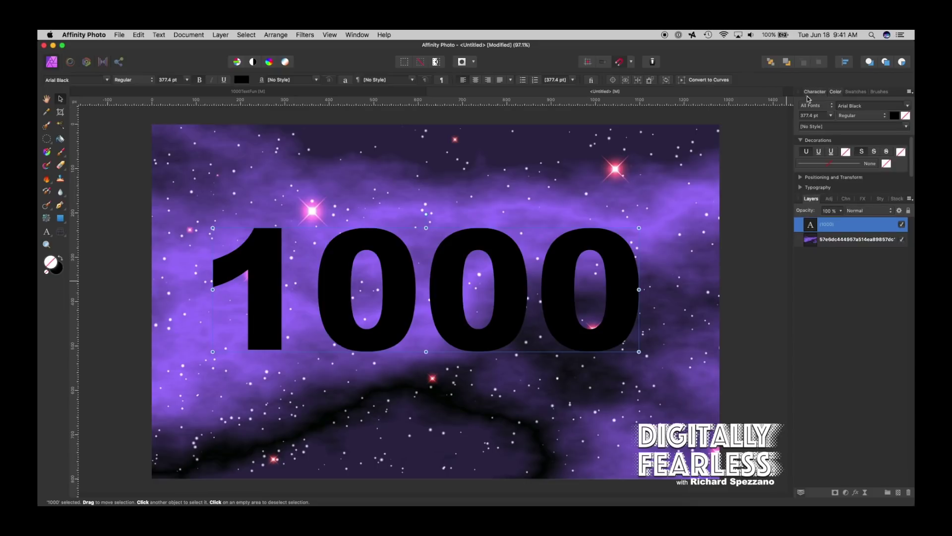
{"action": "left_click", "coordinate": [328, 34]}
{"action": "mouse_move", "coordinate": [365, 213]}
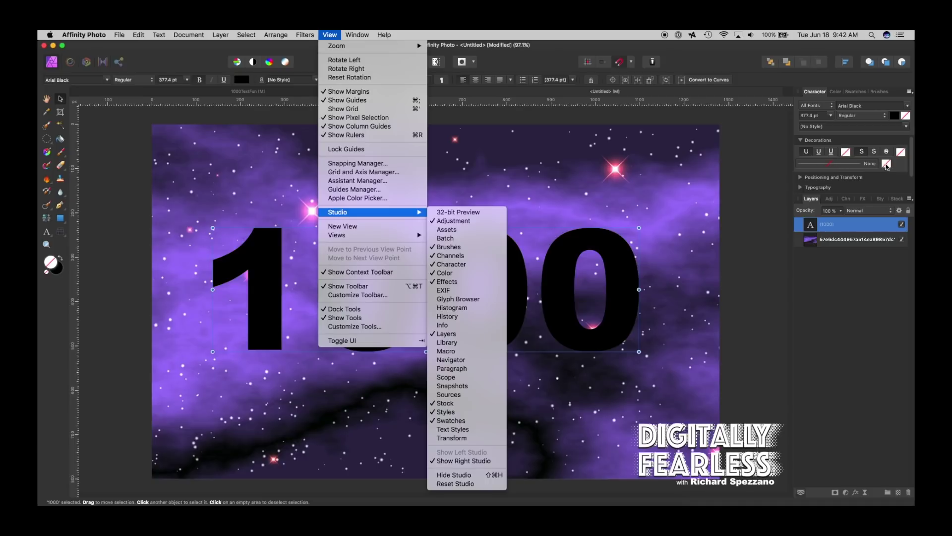
{"action": "left_click", "coordinate": [841, 167]}
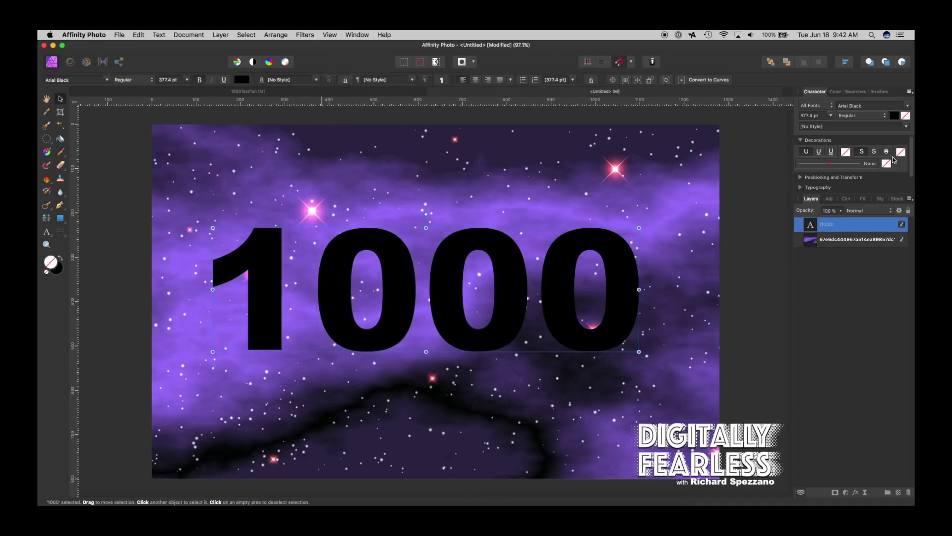
Give the 1000 text a 5 pt magenta EC5EFF outline stroke, then deselect it
{"action": "left_click", "coordinate": [887, 164]}
{"action": "left_click", "coordinate": [887, 249]}
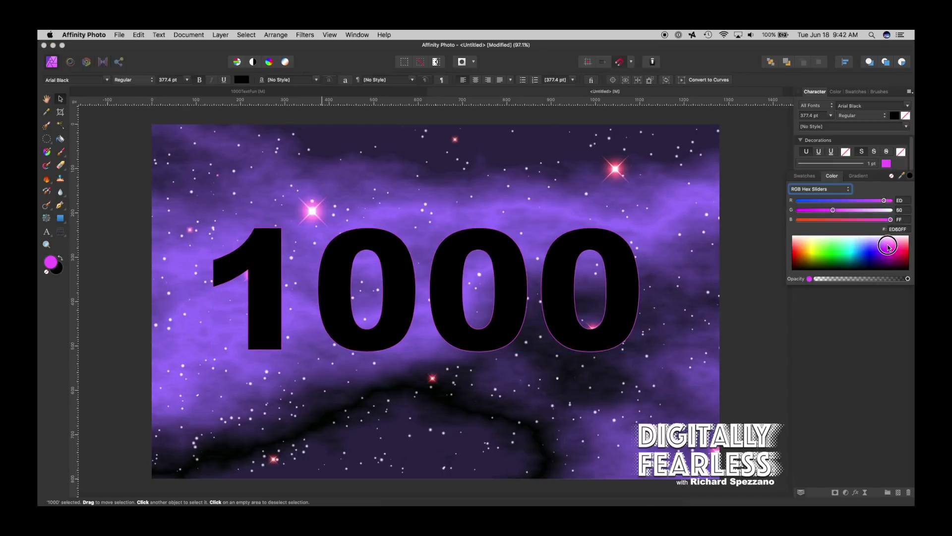
{"action": "left_click", "coordinate": [809, 164]}
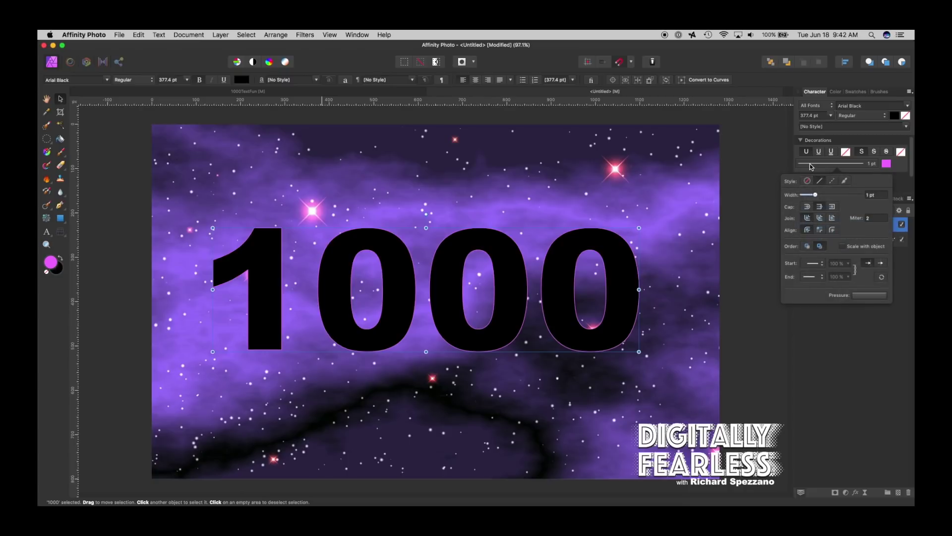
{"action": "left_click_drag", "start_coordinate": [804, 195], "coordinate": [819, 193]}
{"action": "left_click", "coordinate": [844, 333]}
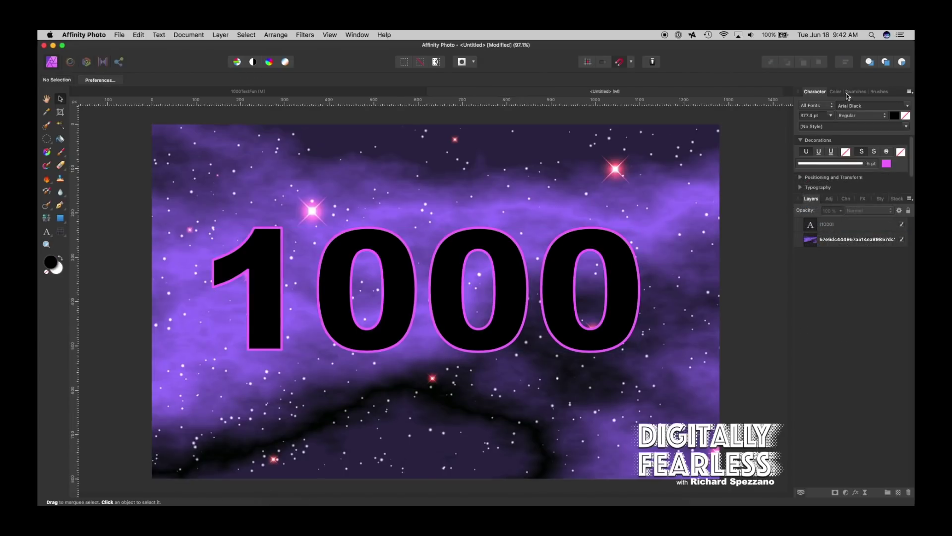
Show the Brushes panel with the Inky Street Art 2 category
{"action": "left_click", "coordinate": [886, 93]}
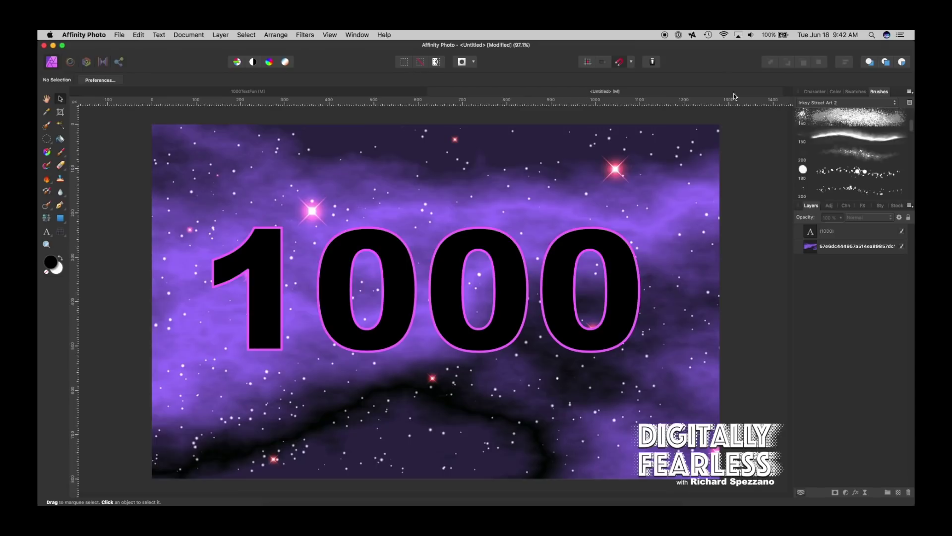
{"action": "left_click", "coordinate": [848, 102]}
{"action": "left_click", "coordinate": [825, 103]}
{"action": "scroll", "coordinate": [843, 186], "scroll_direction": "down", "scroll_amount": 4}
{"action": "scroll", "coordinate": [843, 186], "scroll_direction": "up", "scroll_amount": 3}
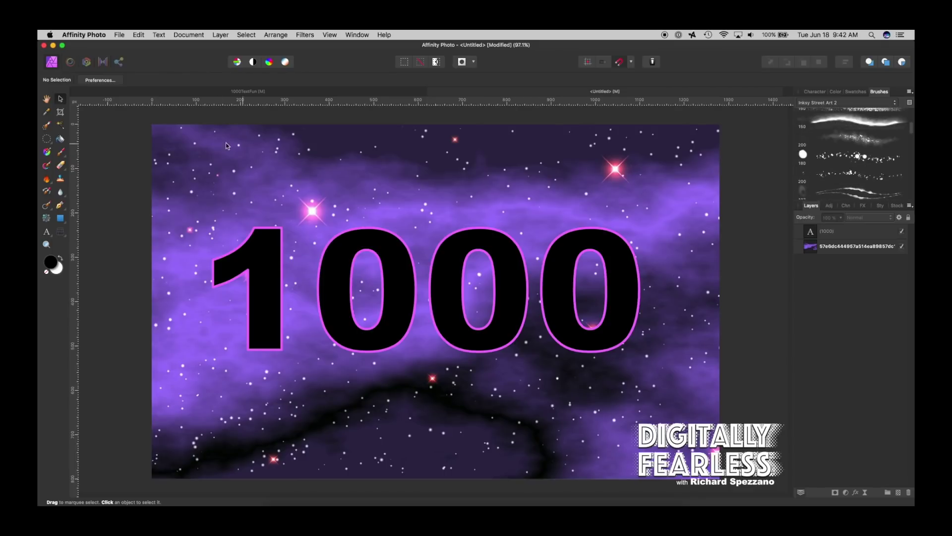
Pick the Wet Drip brush and set the painting colour to blue 004AFF
{"action": "left_click", "coordinate": [54, 263]}
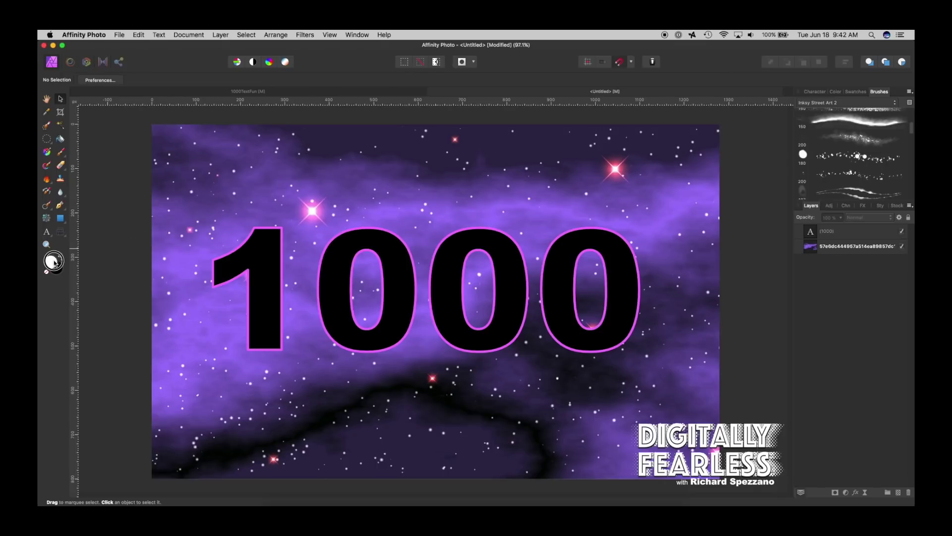
{"action": "left_click", "coordinate": [831, 176]}
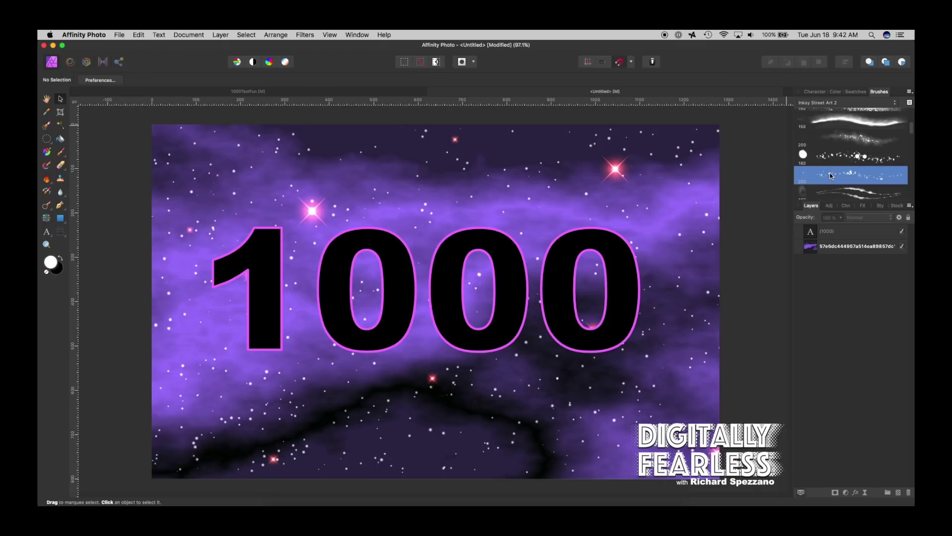
{"action": "double_click", "coordinate": [51, 260]}
{"action": "left_click", "coordinate": [341, 294]}
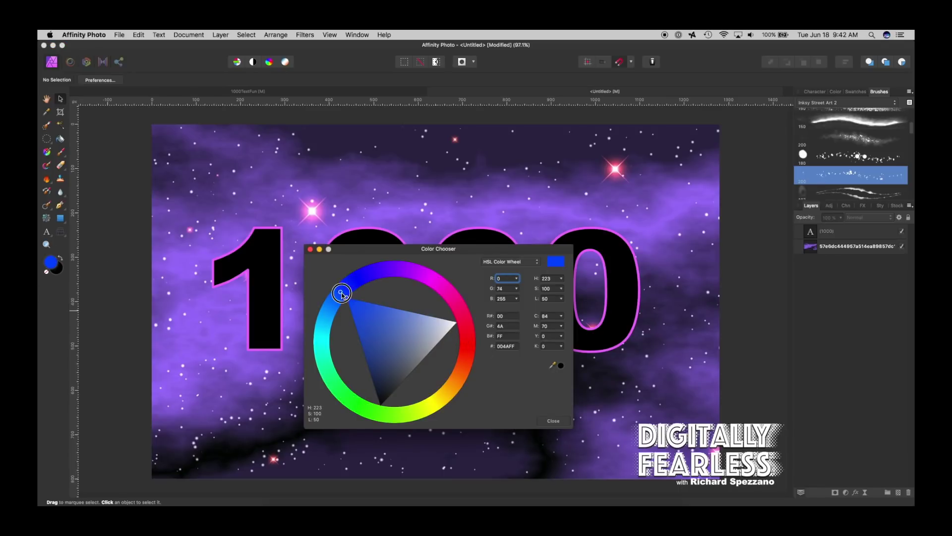
{"action": "left_click", "coordinate": [555, 421]}
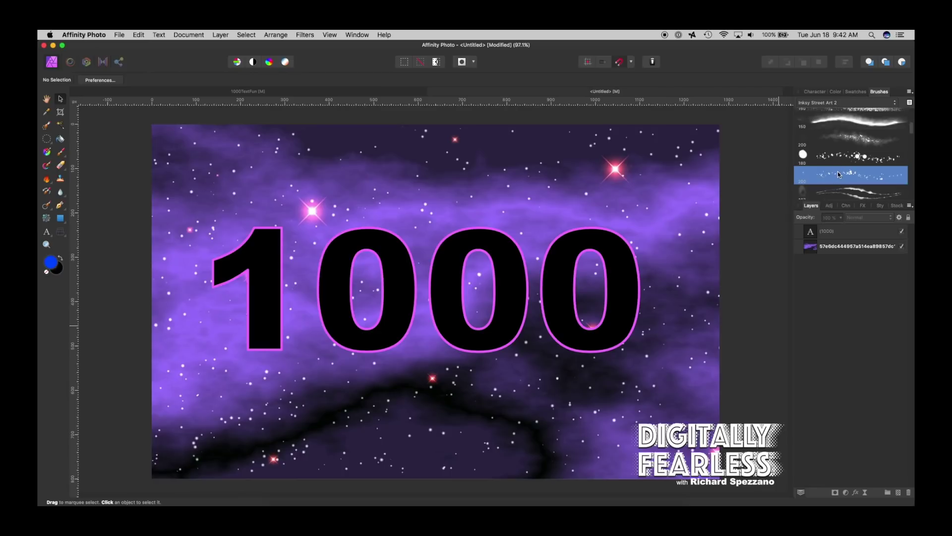
Spray blue Wet Drip paint over the 1000 text with the Paint Brush
{"action": "left_click", "coordinate": [60, 152]}
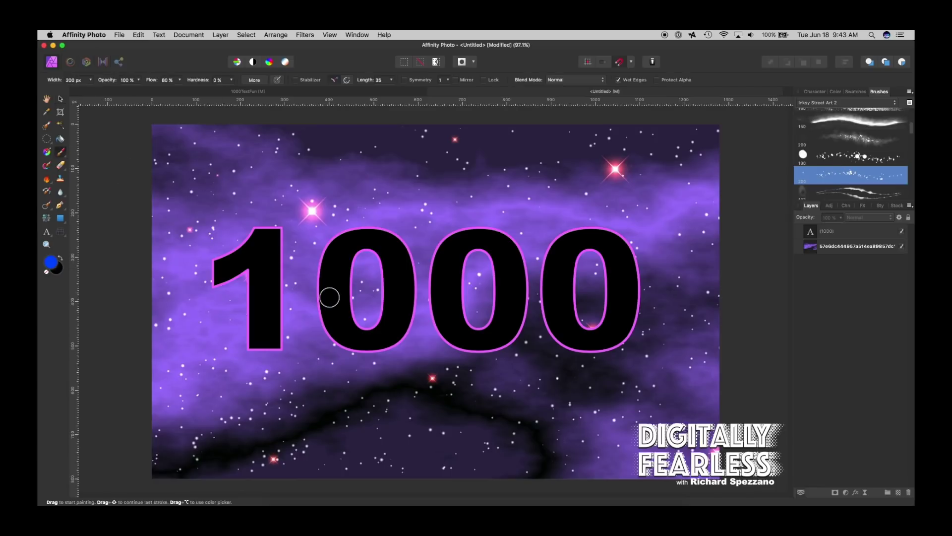
{"action": "mouse_move", "coordinate": [329, 295]}
{"action": "left_mouse_down"}
{"action": "mouse_move", "coordinate": [395, 325]}
{"action": "mouse_move", "coordinate": [581, 342]}
{"action": "mouse_move", "coordinate": [607, 266]}
{"action": "mouse_move", "coordinate": [291, 236]}
{"action": "mouse_move", "coordinate": [228, 304]}
{"action": "mouse_move", "coordinate": [276, 344]}
{"action": "mouse_move", "coordinate": [260, 291]}
{"action": "mouse_move", "coordinate": [340, 291]}
{"action": "mouse_move", "coordinate": [377, 278]}
{"action": "left_mouse_up"}
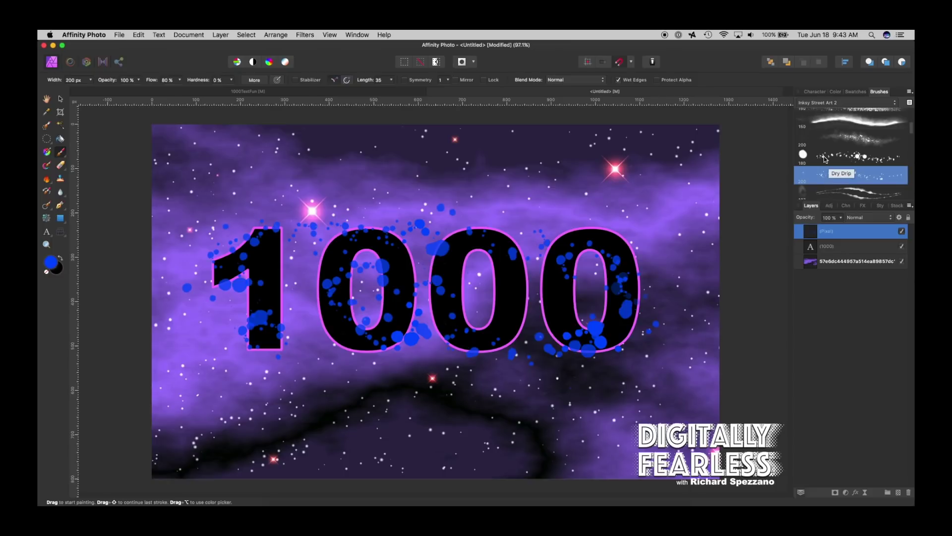
{"action": "scroll", "coordinate": [841, 177], "scroll_direction": "down", "scroll_amount": 5}
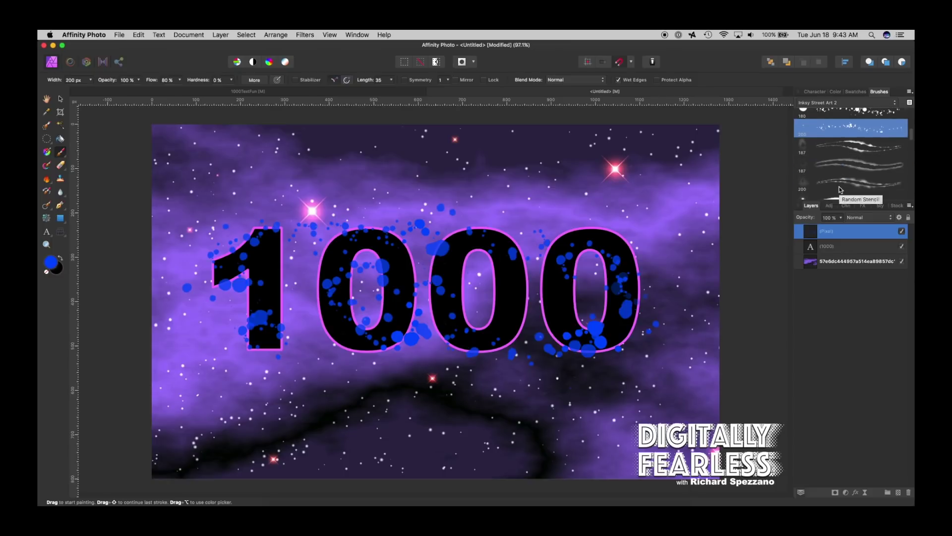
{"action": "scroll", "coordinate": [828, 170], "scroll_direction": "up", "scroll_amount": 4}
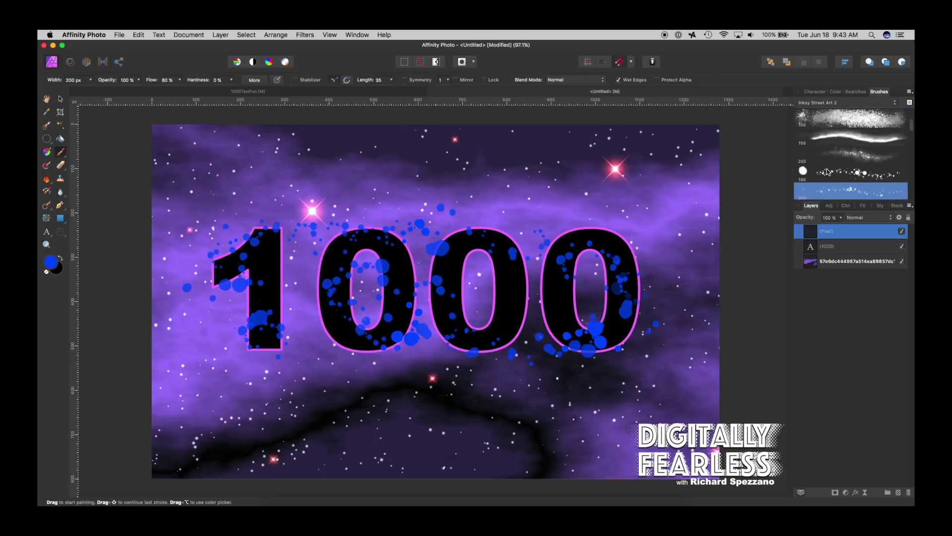
{"action": "scroll", "coordinate": [824, 173], "scroll_direction": "up", "scroll_amount": 3}
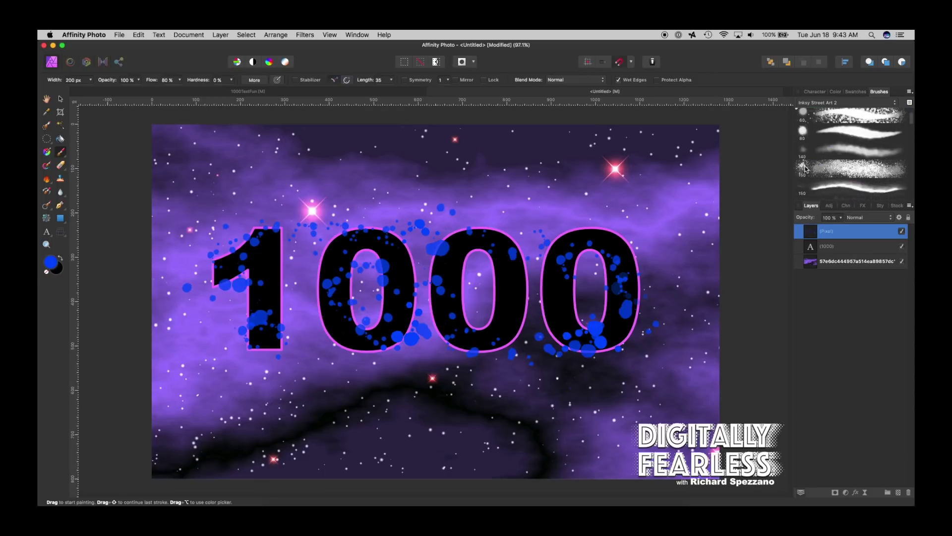
Add wider 150 px blue spatter over the second and third zeros
{"action": "left_click", "coordinate": [824, 174]}
{"action": "mouse_move", "coordinate": [537, 212]}
{"action": "left_mouse_down"}
{"action": "mouse_move", "coordinate": [503, 227]}
{"action": "mouse_move", "coordinate": [497, 287]}
{"action": "left_mouse_up"}
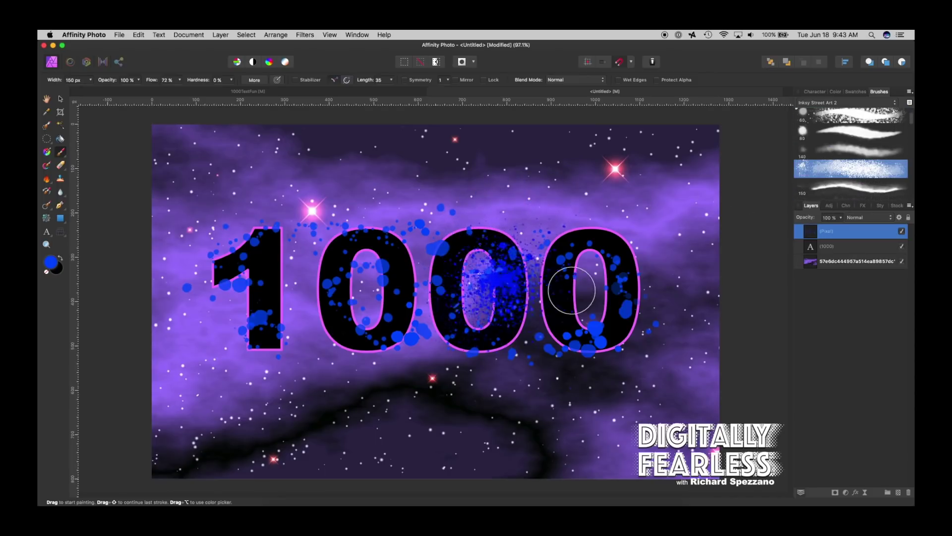
{"action": "mouse_move", "coordinate": [399, 326]}
{"action": "left_mouse_down"}
{"action": "mouse_move", "coordinate": [332, 329]}
{"action": "mouse_move", "coordinate": [277, 278]}
{"action": "mouse_move", "coordinate": [255, 245]}
{"action": "mouse_move", "coordinate": [292, 223]}
{"action": "left_mouse_up"}
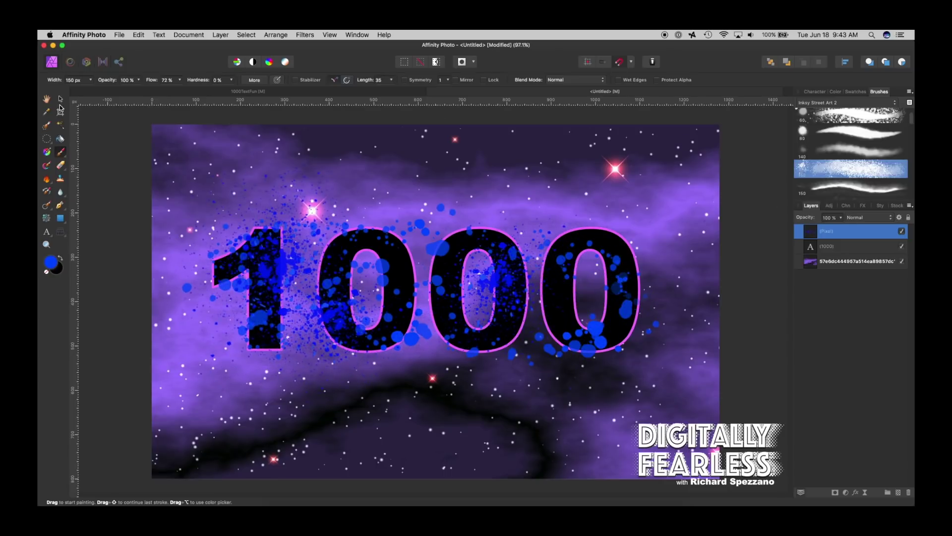
{"action": "left_click", "coordinate": [60, 99]}
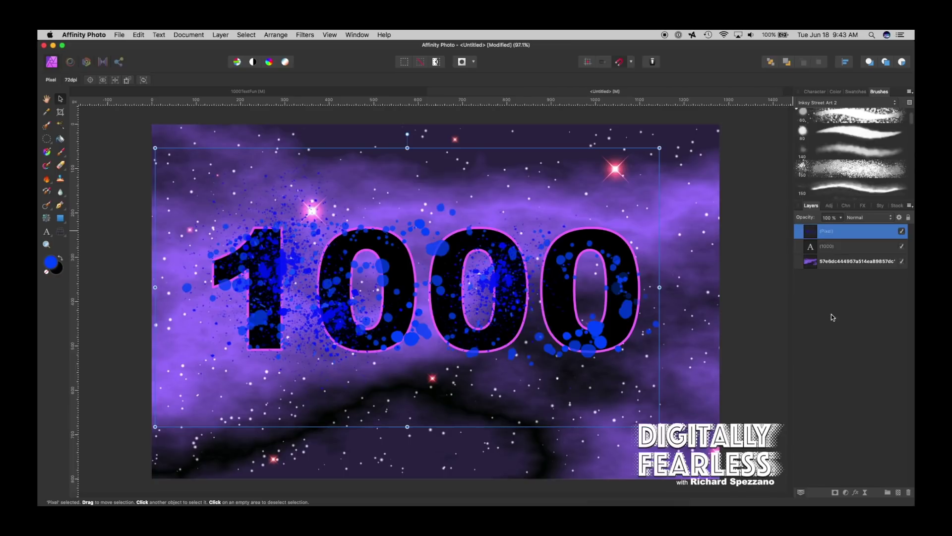
Clip the splatter Pixel layer inside the 1000 text layer and set its blend mode to Erase
{"action": "left_click", "coordinate": [812, 234]}
{"action": "left_click_drag", "start_coordinate": [810, 231], "coordinate": [826, 252]}
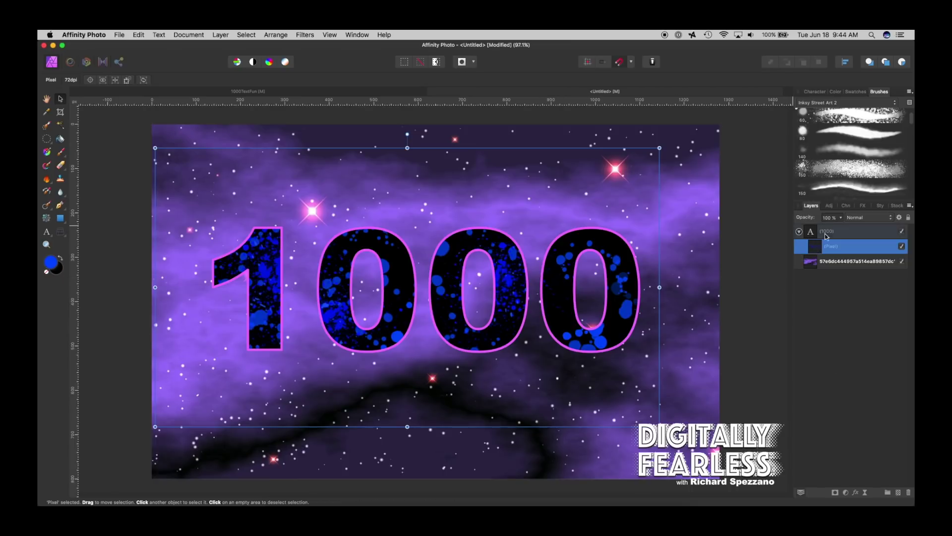
{"action": "left_click", "coordinate": [856, 219]}
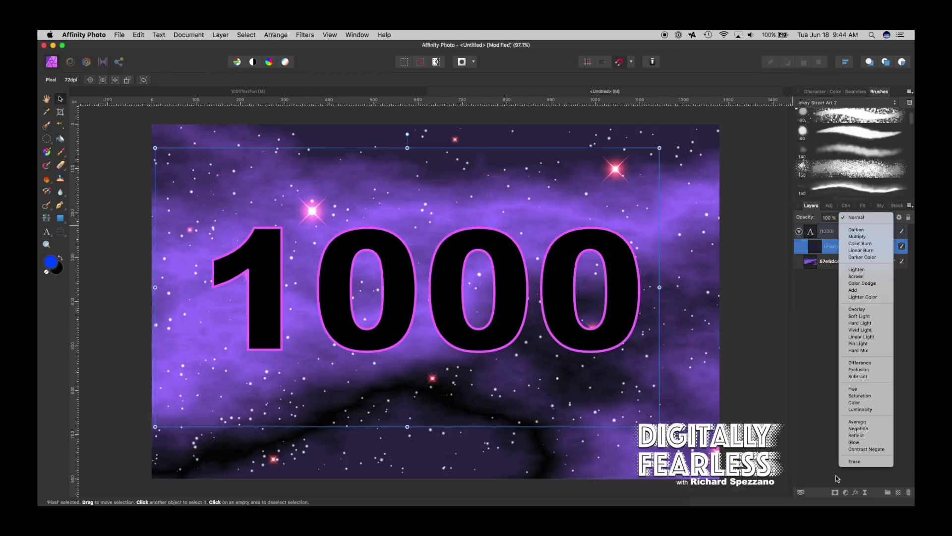
{"action": "left_click", "coordinate": [859, 463]}
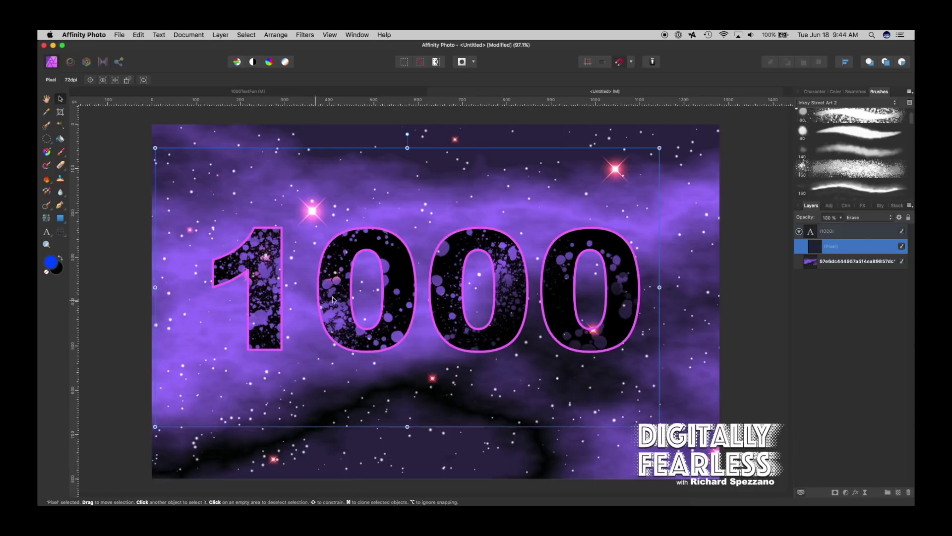
Add a magenta Outline layer effect with about 4.6 px radius to the 1000 text
{"action": "left_click", "coordinate": [821, 244], "text": "super"}
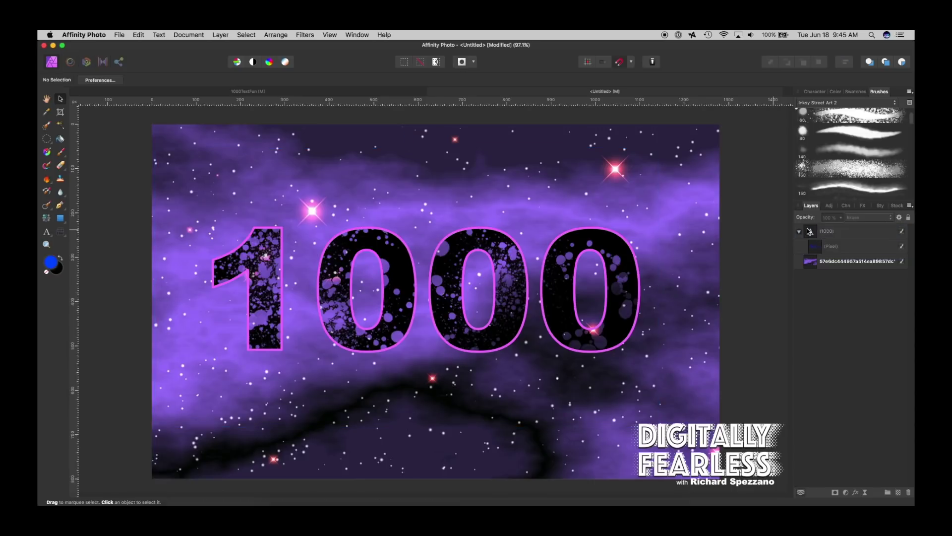
{"action": "left_click", "coordinate": [814, 231]}
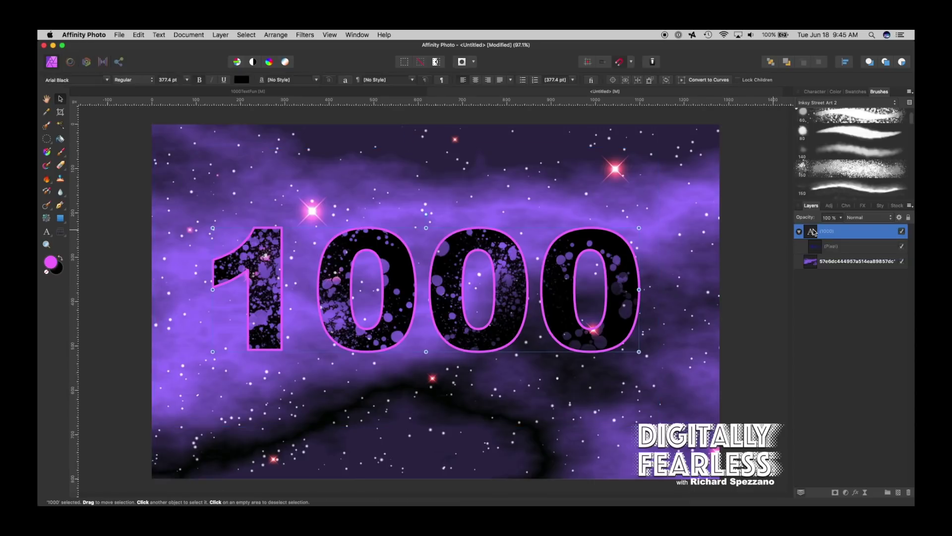
{"action": "left_click", "coordinate": [856, 493]}
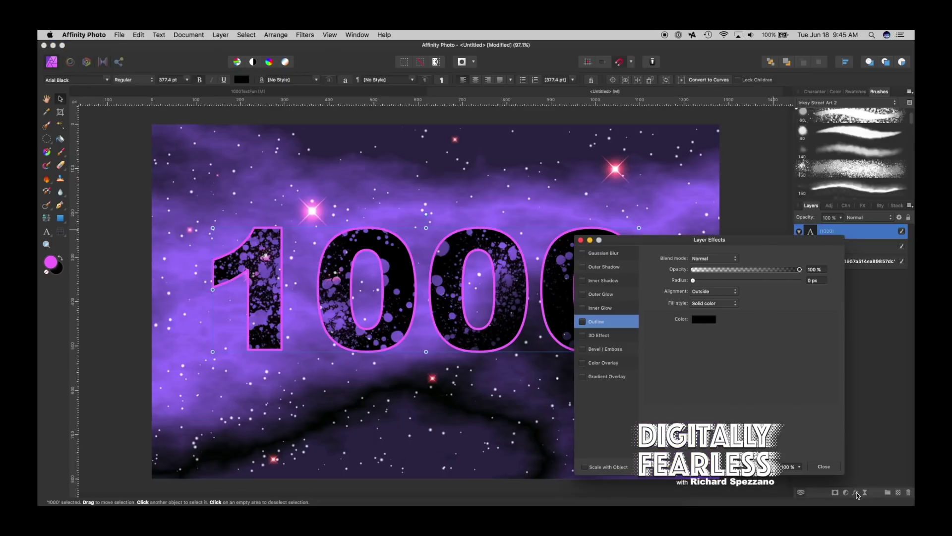
{"action": "left_click_drag", "start_coordinate": [670, 243], "coordinate": [751, 250]}
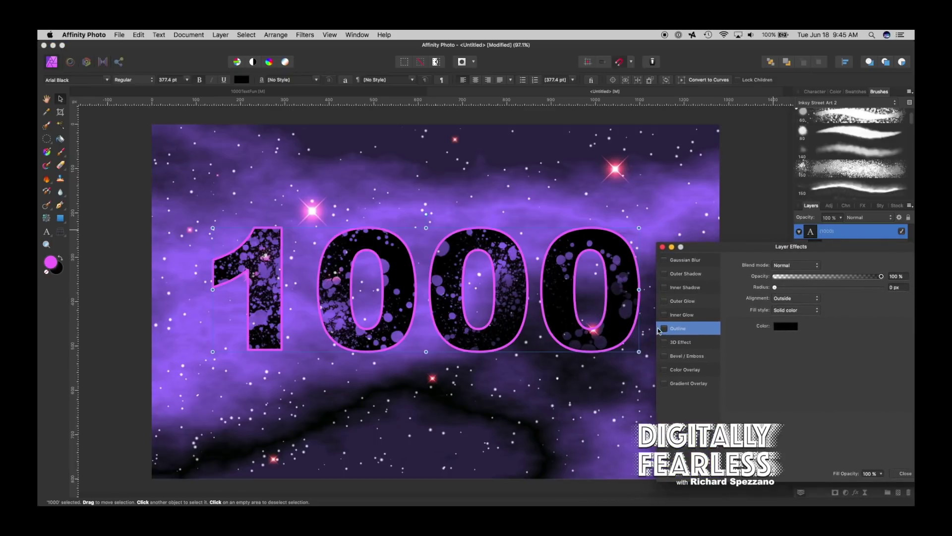
{"action": "left_click", "coordinate": [785, 326]}
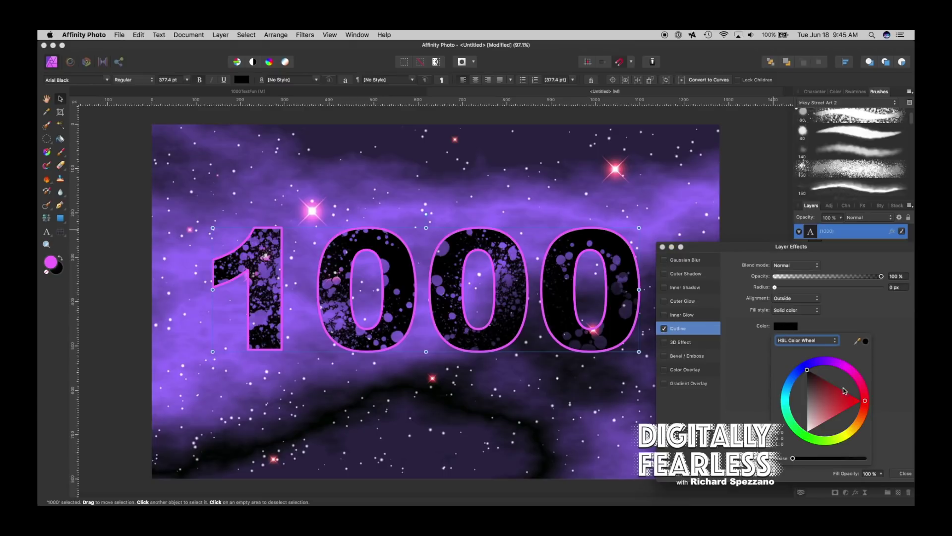
{"action": "left_click", "coordinate": [852, 375]}
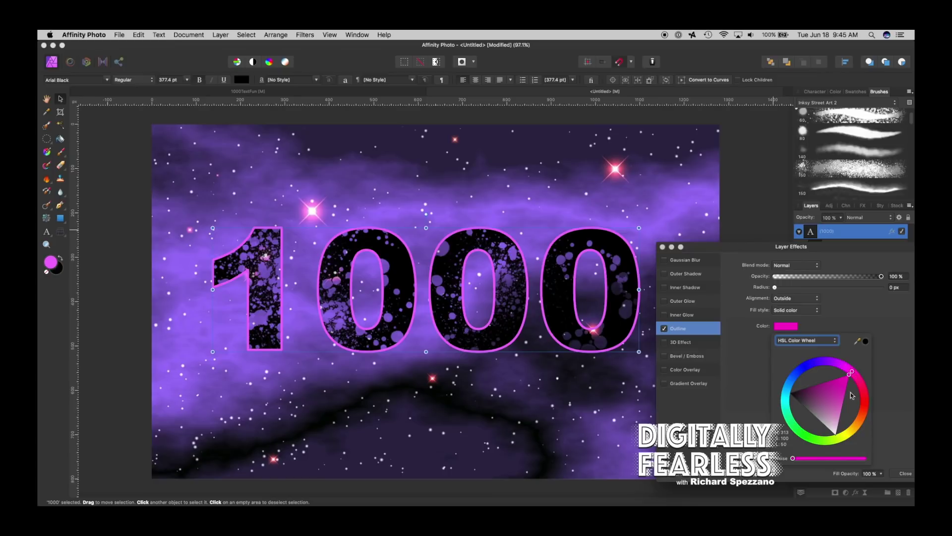
{"action": "left_click_drag", "start_coordinate": [776, 288], "coordinate": [805, 294]}
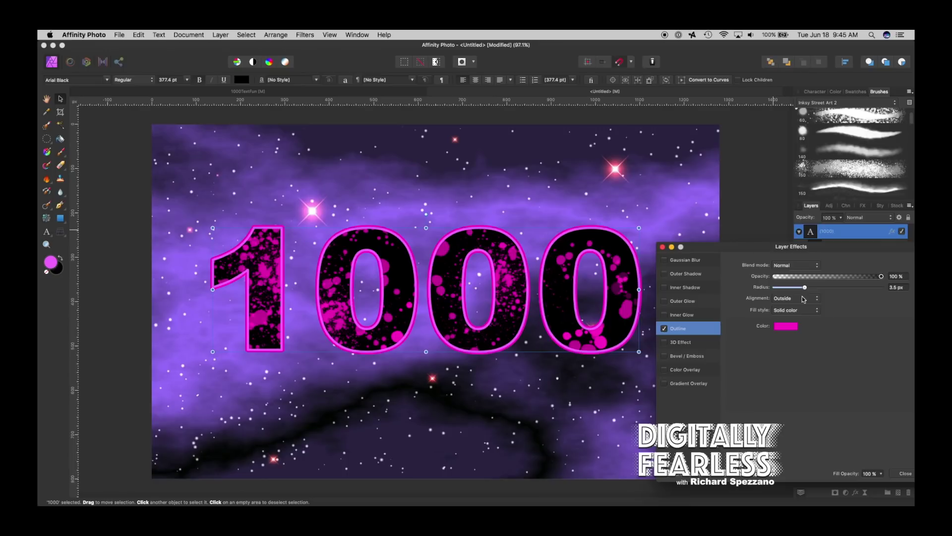
{"action": "left_click_drag", "start_coordinate": [805, 288], "coordinate": [808, 288]}
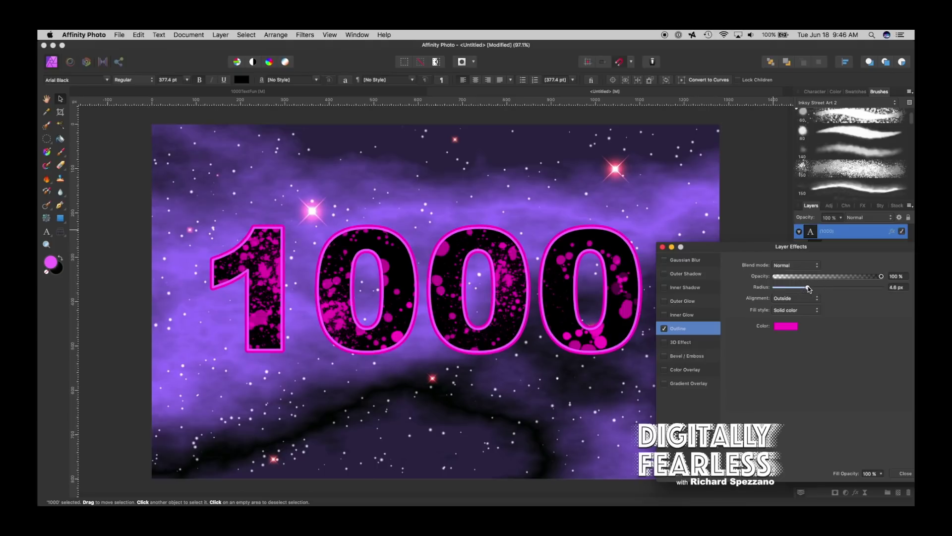
Change the 1000 text's character stroke colour to white and close Layer Effects
{"action": "left_click", "coordinate": [809, 240]}
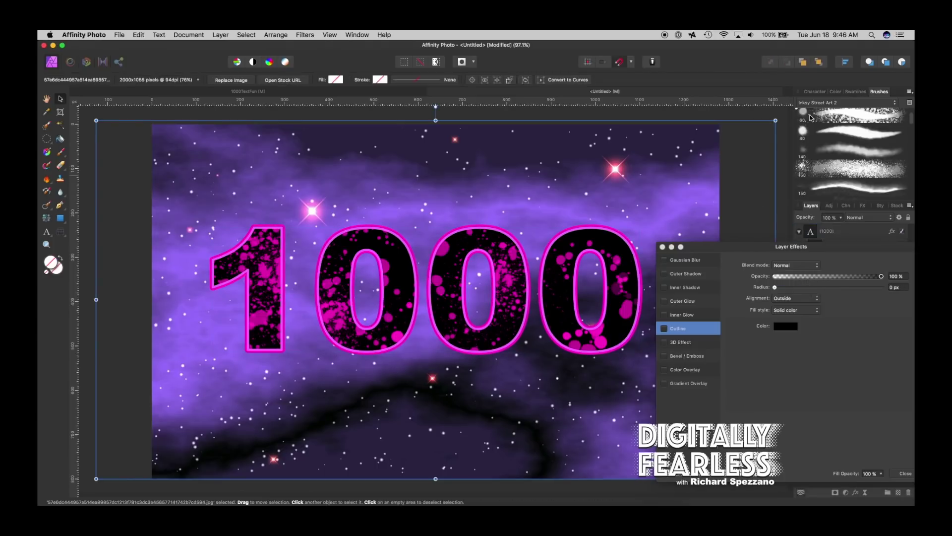
{"action": "left_click", "coordinate": [820, 91]}
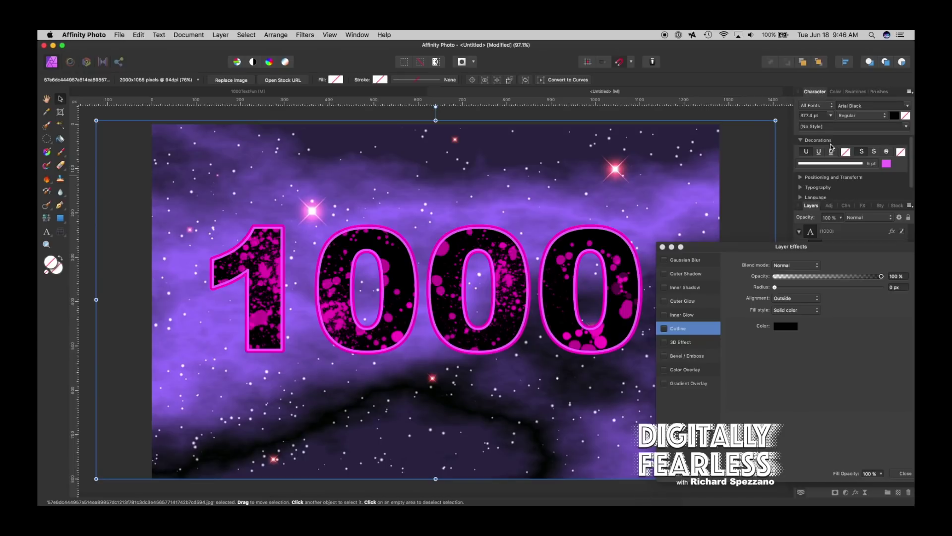
{"action": "left_click", "coordinate": [887, 164]}
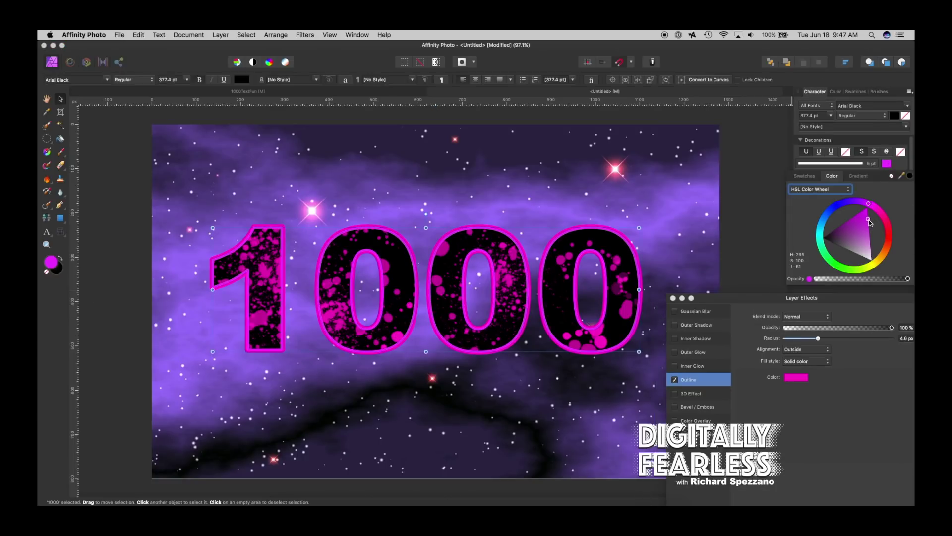
{"action": "left_click", "coordinate": [873, 258]}
{"action": "left_click_drag", "start_coordinate": [873, 258], "coordinate": [876, 261]}
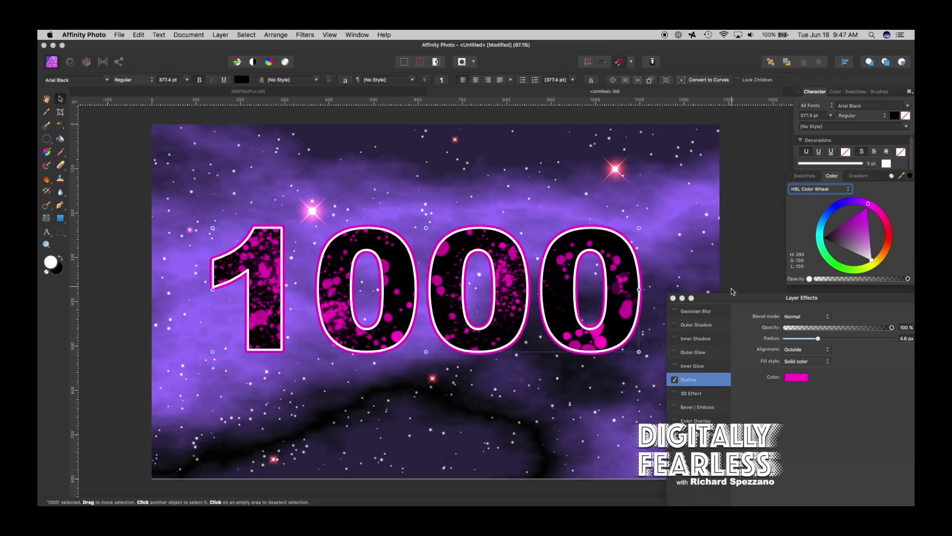
{"action": "left_click", "coordinate": [673, 298]}
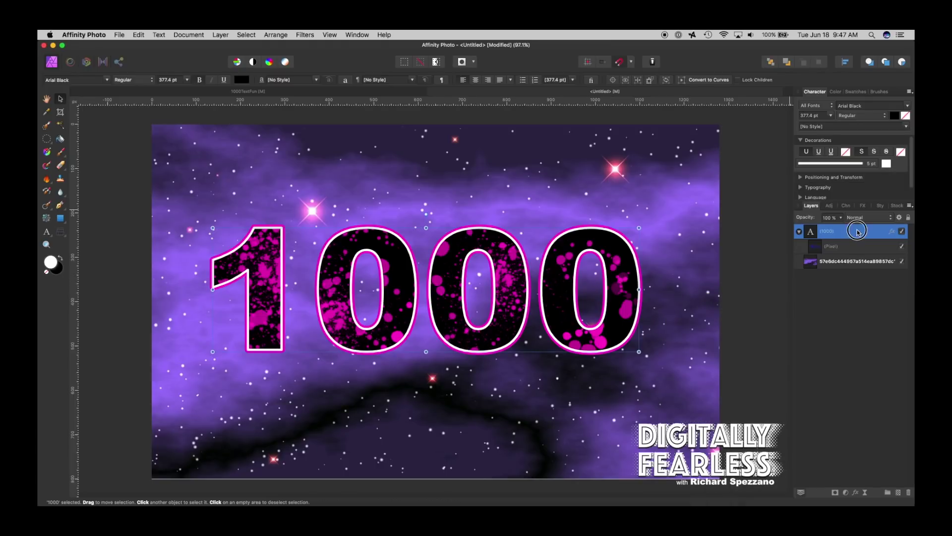
Enable a low-radius 3D Effect on the 1000 text, leaving Bevel / Emboss off
{"action": "left_click", "coordinate": [856, 493]}
{"action": "left_click_drag", "start_coordinate": [709, 274], "coordinate": [739, 247]}
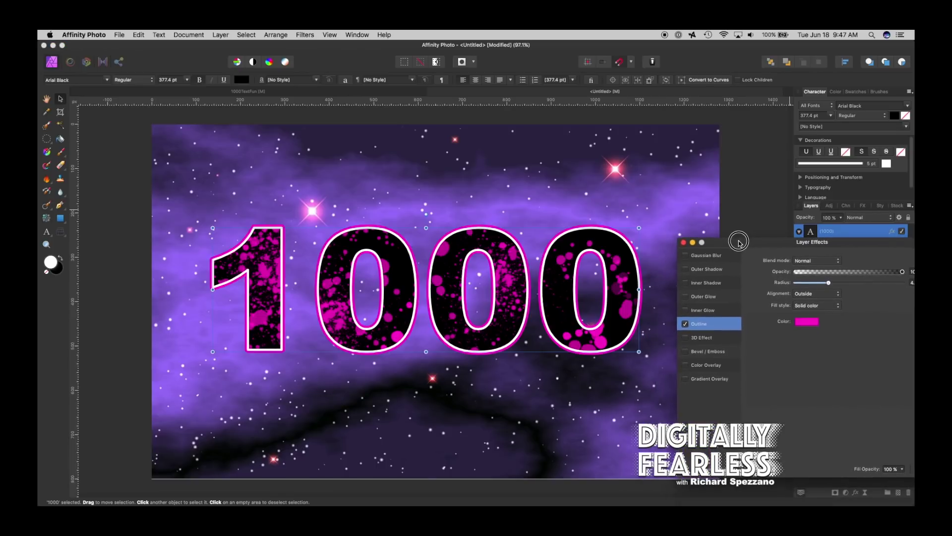
{"action": "left_click", "coordinate": [683, 343]}
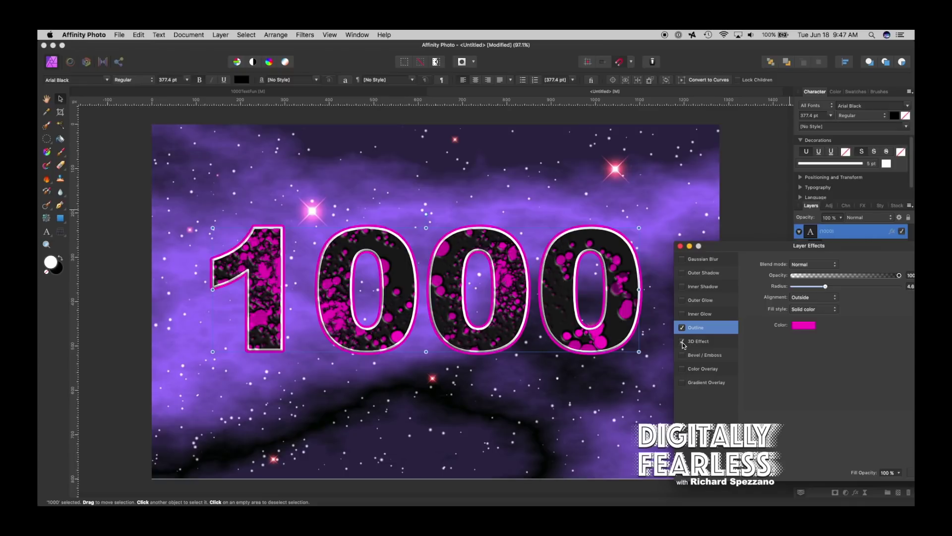
{"action": "left_click", "coordinate": [683, 355]}
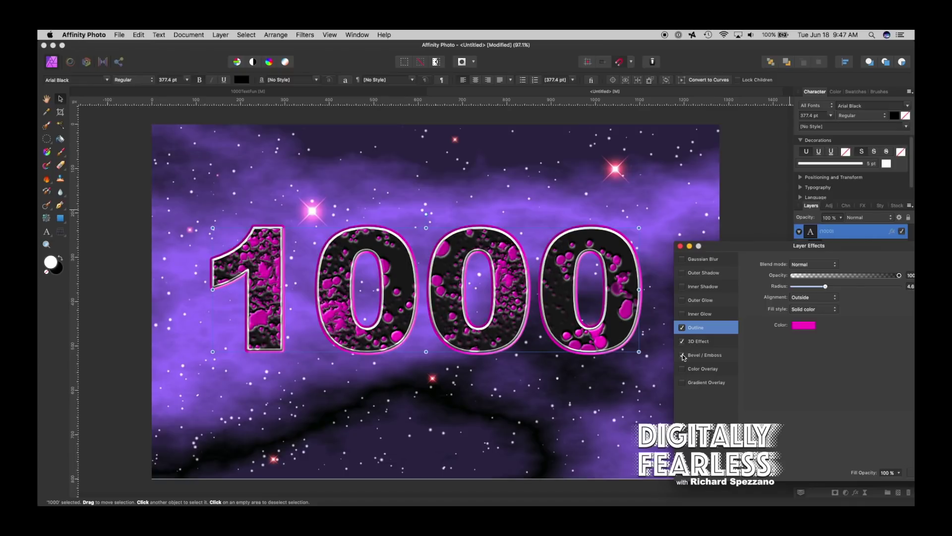
{"action": "left_click", "coordinate": [683, 354]}
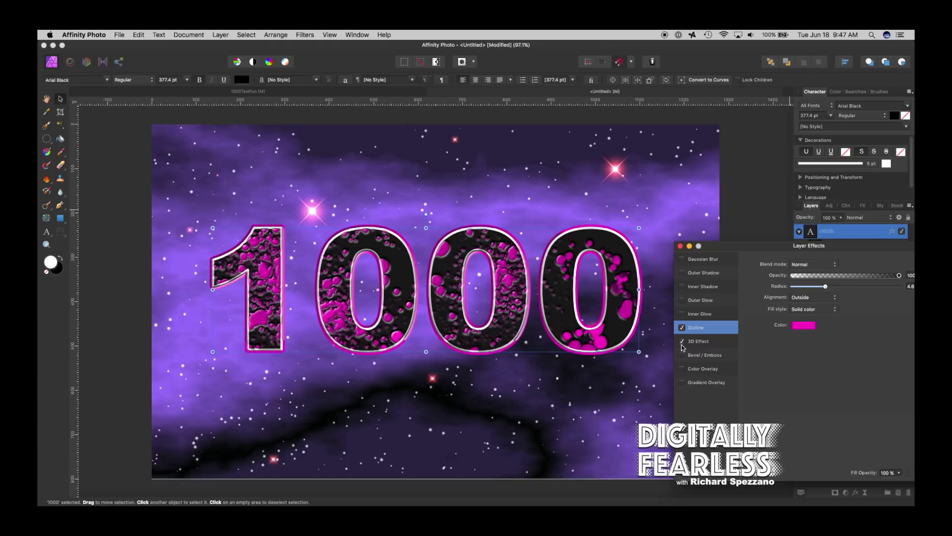
{"action": "left_click", "coordinate": [683, 342]}
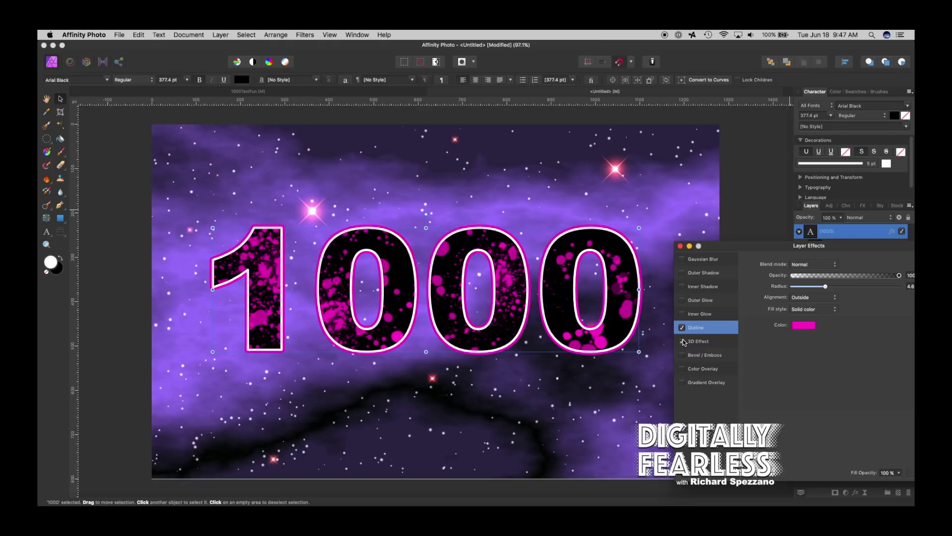
{"action": "left_click", "coordinate": [683, 342]}
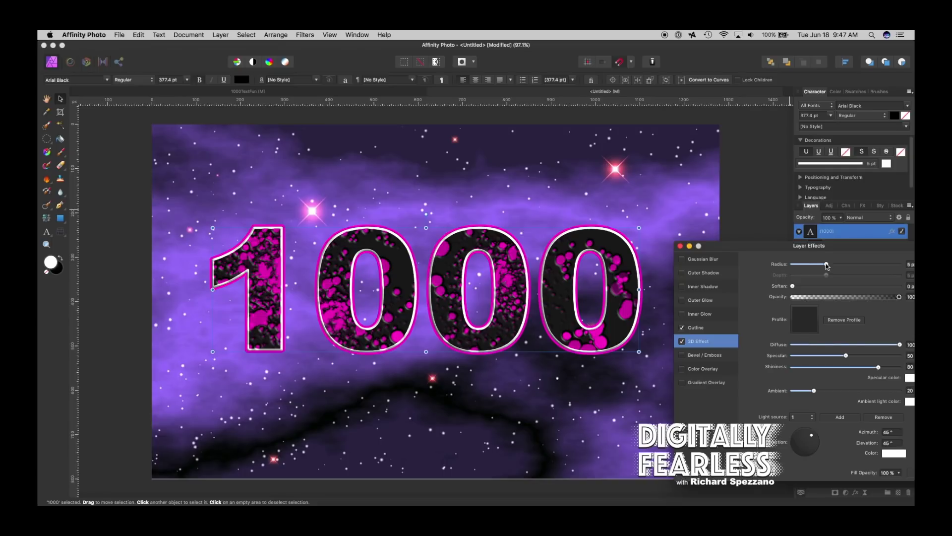
{"action": "mouse_move", "coordinate": [827, 266]}
{"action": "left_mouse_down"}
{"action": "mouse_move", "coordinate": [859, 265]}
{"action": "mouse_move", "coordinate": [816, 265]}
{"action": "left_mouse_up"}
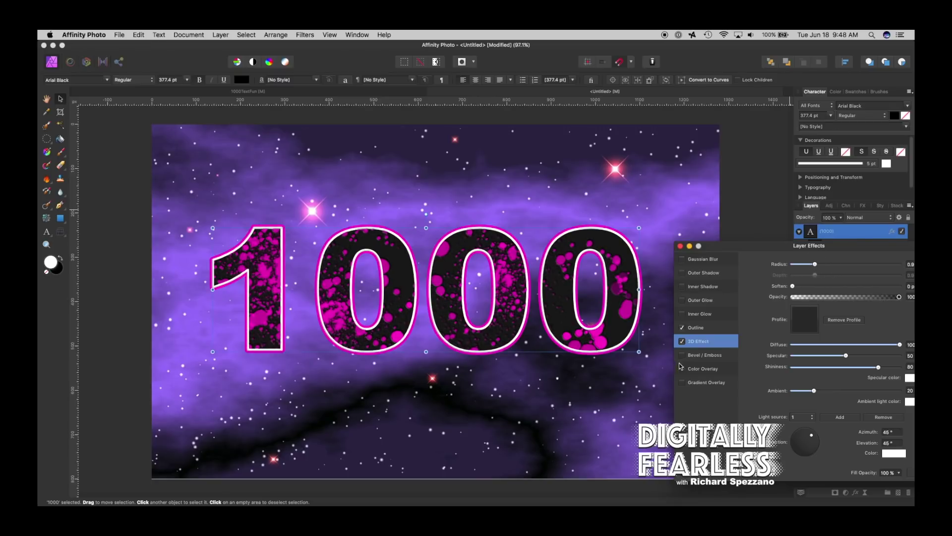
Add a light blue Screen-mode Inner Glow with 1 px radius to the 1000 digits
{"action": "left_click", "coordinate": [683, 314]}
{"action": "left_click", "coordinate": [697, 316]}
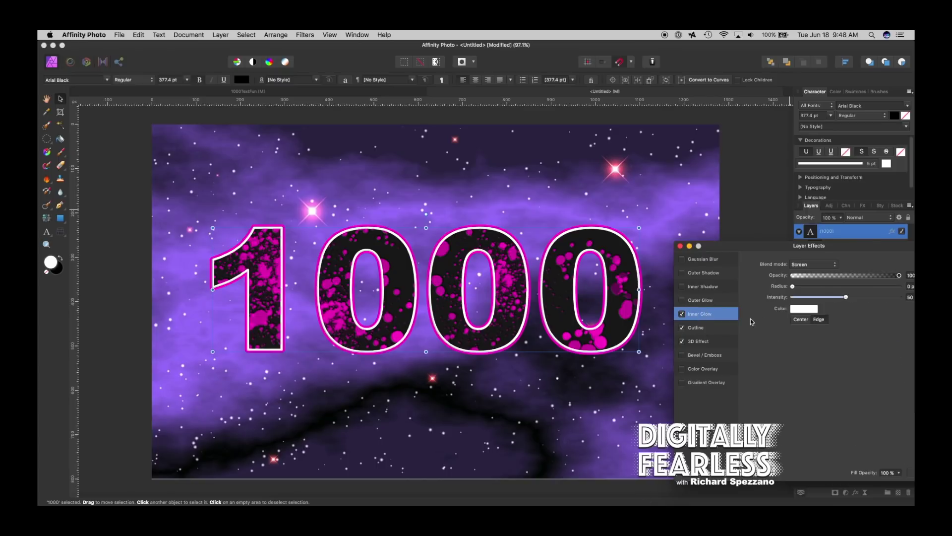
{"action": "left_click", "coordinate": [816, 310]}
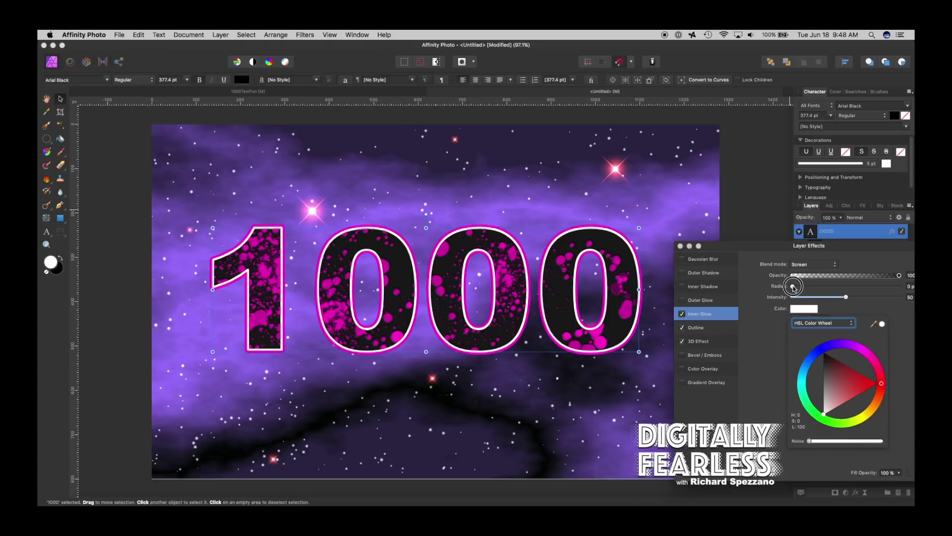
{"action": "left_click_drag", "start_coordinate": [793, 287], "coordinate": [816, 287]}
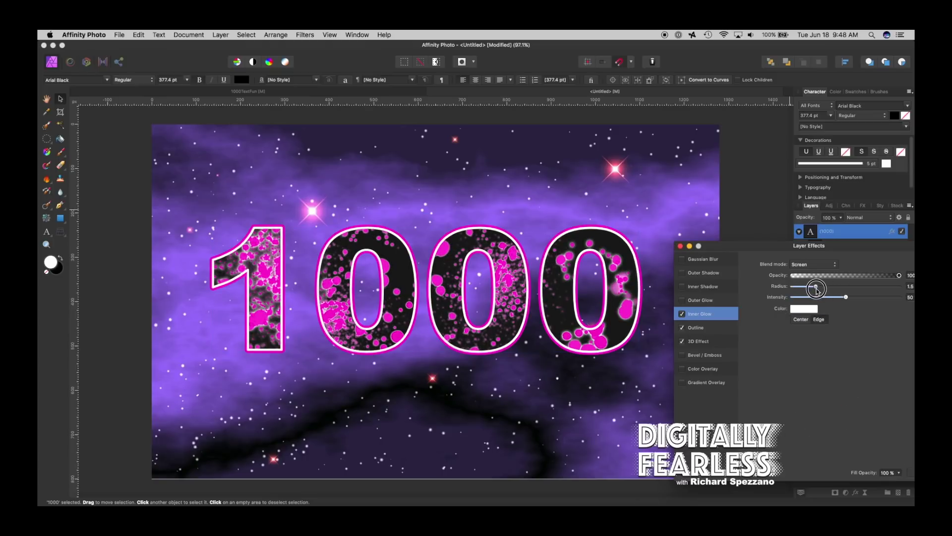
{"action": "left_click", "coordinate": [811, 310]}
{"action": "left_click", "coordinate": [821, 355]}
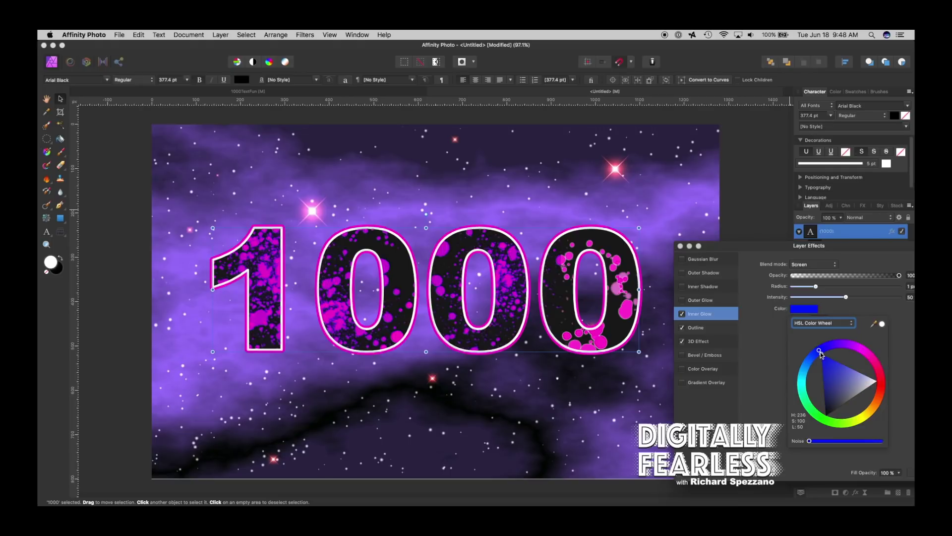
{"action": "left_click", "coordinate": [829, 420]}
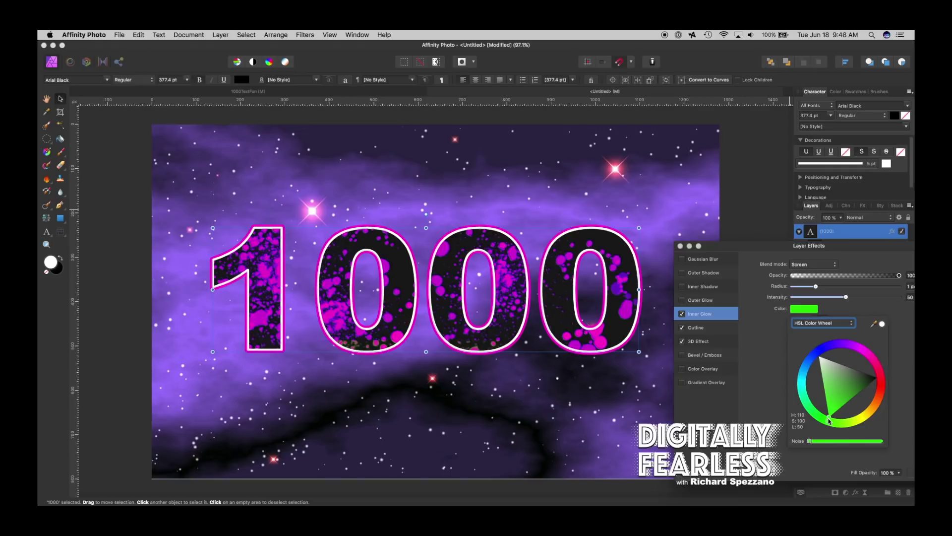
{"action": "left_click", "coordinate": [823, 350]}
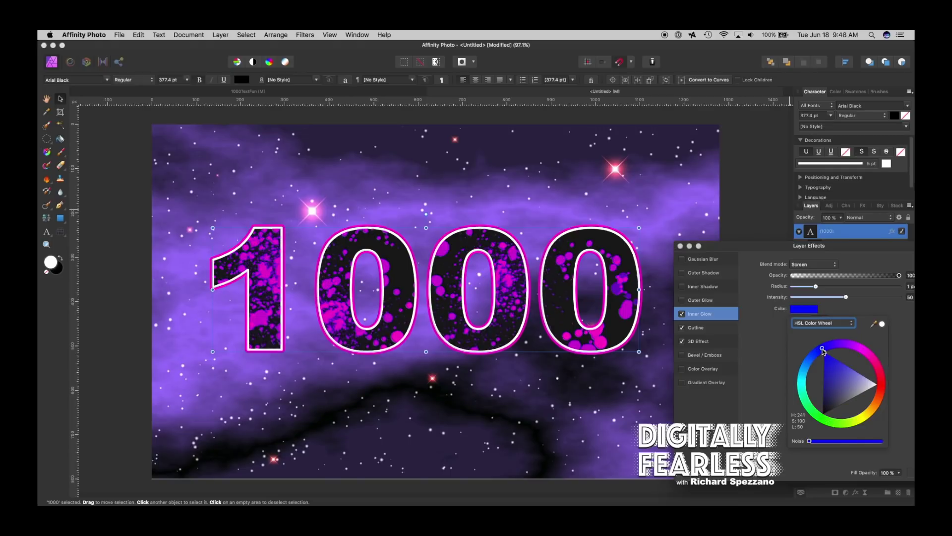
{"action": "left_click", "coordinate": [807, 365]}
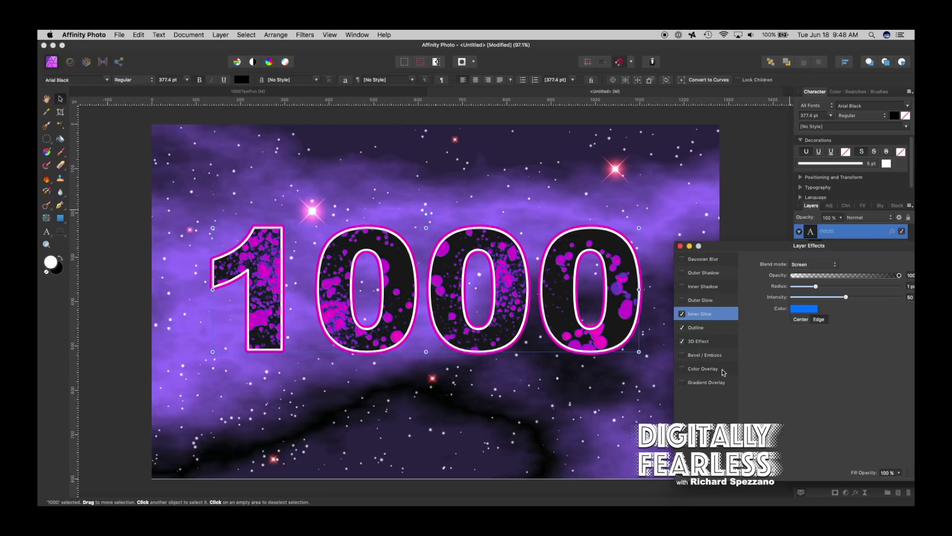
{"action": "left_click_drag", "start_coordinate": [747, 249], "coordinate": [760, 246]}
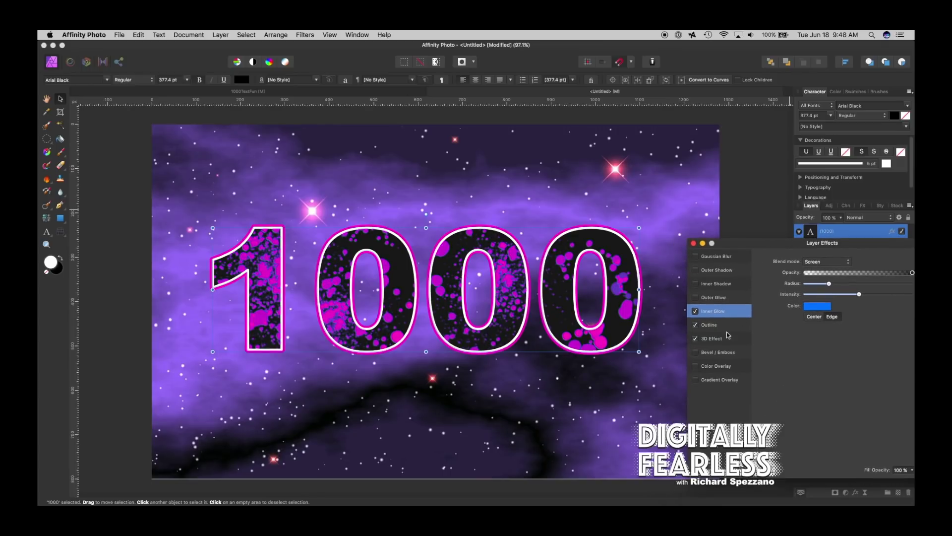
{"action": "left_click", "coordinate": [700, 353]}
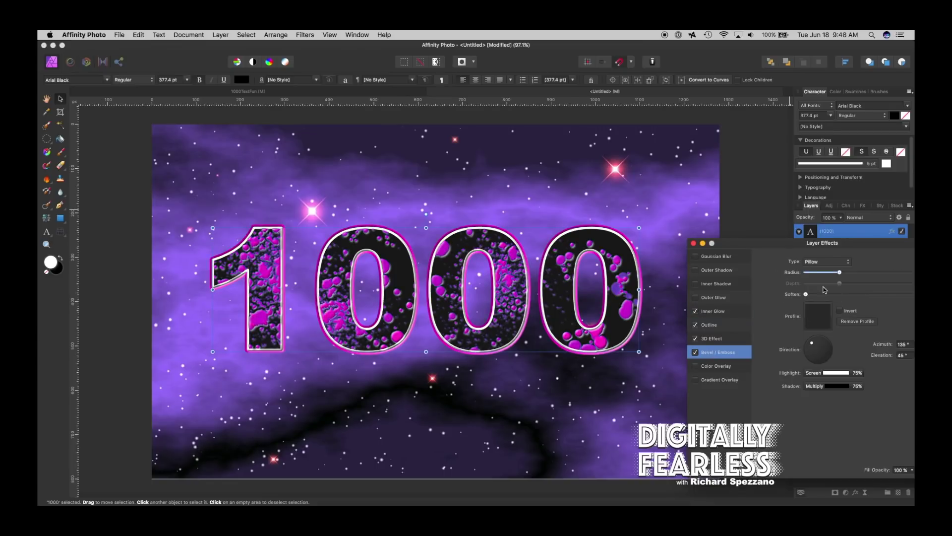
{"action": "left_click", "coordinate": [837, 262]}
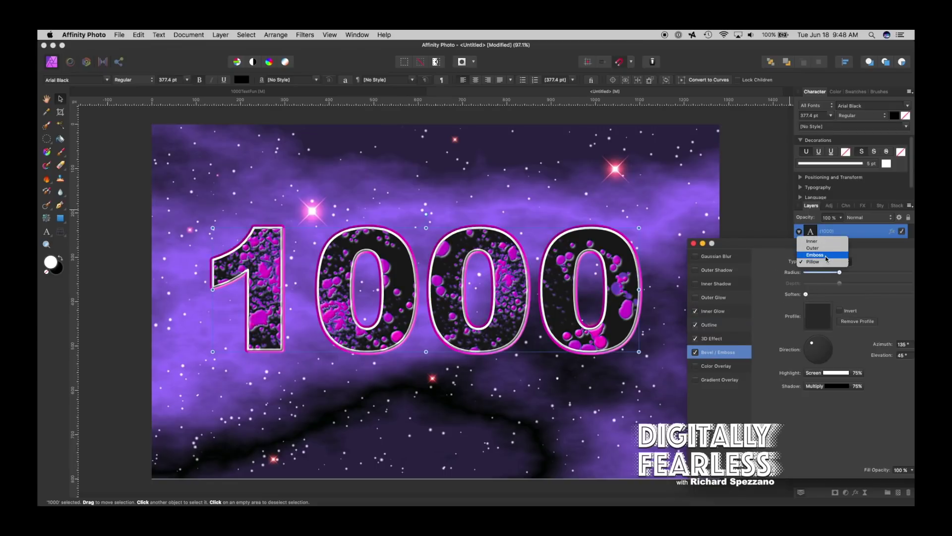
{"action": "left_click", "coordinate": [827, 258]}
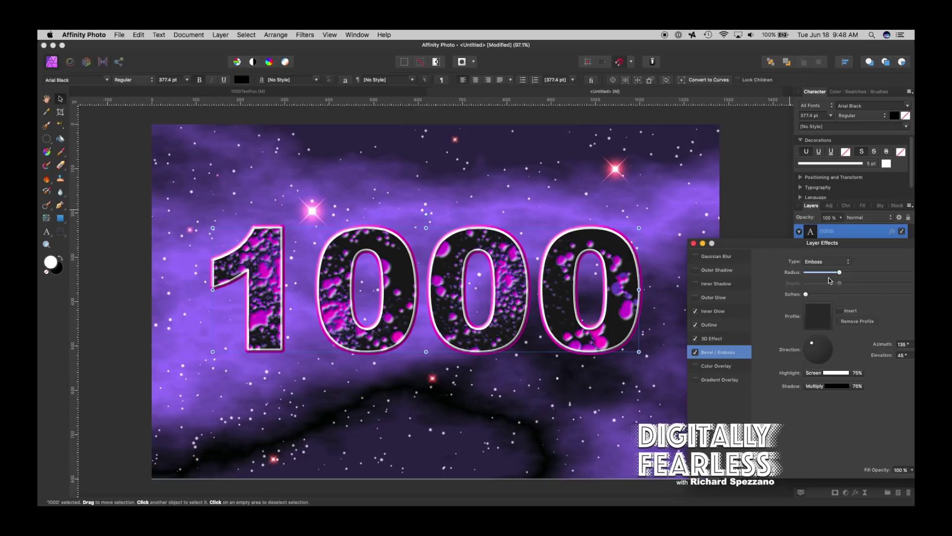
{"action": "mouse_move", "coordinate": [840, 273]}
{"action": "left_mouse_down"}
{"action": "mouse_move", "coordinate": [861, 272]}
{"action": "mouse_move", "coordinate": [824, 273]}
{"action": "left_mouse_up"}
{"action": "left_click", "coordinate": [696, 353]}
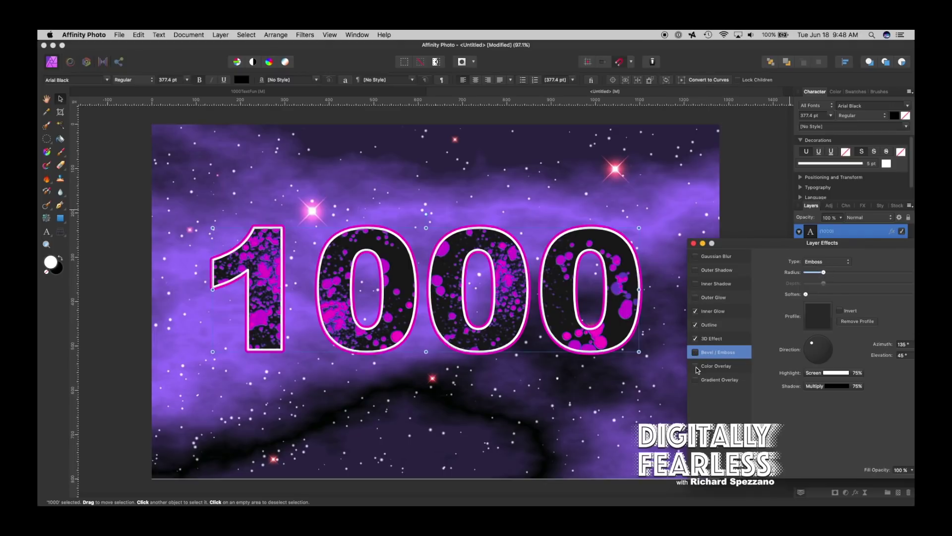
Turn on a magenta Outer Glow for the 1000 text with a radius of about 50 px
{"action": "left_click", "coordinate": [696, 298]}
{"action": "left_click", "coordinate": [706, 299]}
{"action": "left_click", "coordinate": [812, 307]}
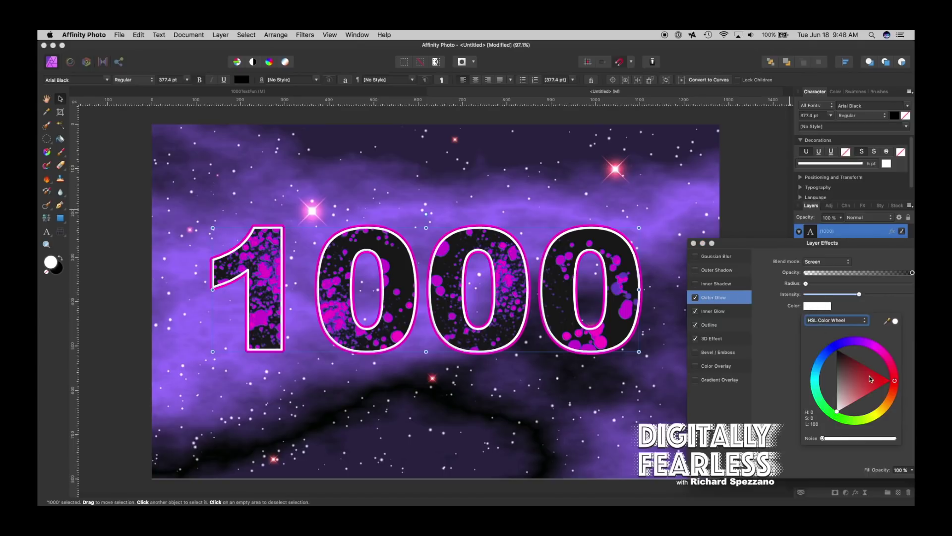
{"action": "left_click", "coordinate": [883, 353]}
{"action": "left_click_drag", "start_coordinate": [806, 283], "coordinate": [854, 284]}
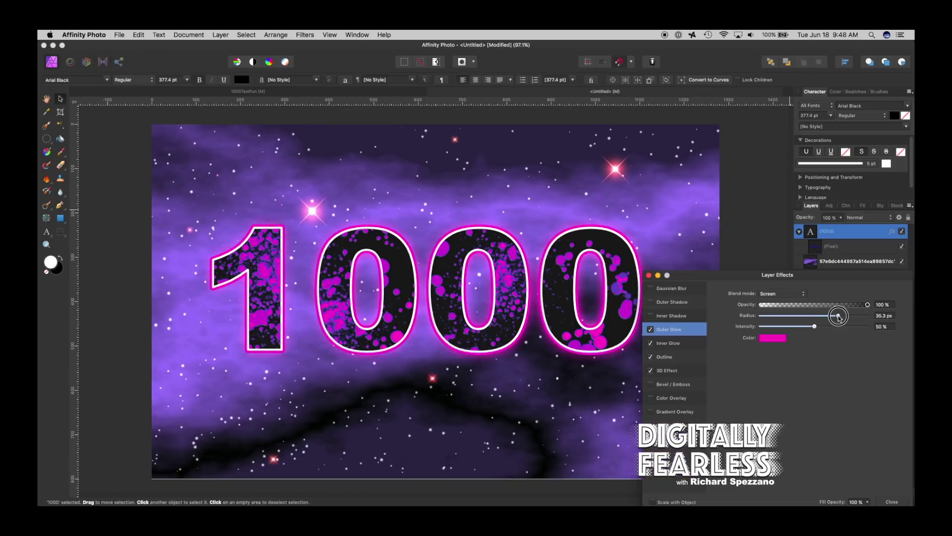
{"action": "left_click_drag", "start_coordinate": [843, 316], "coordinate": [857, 316]}
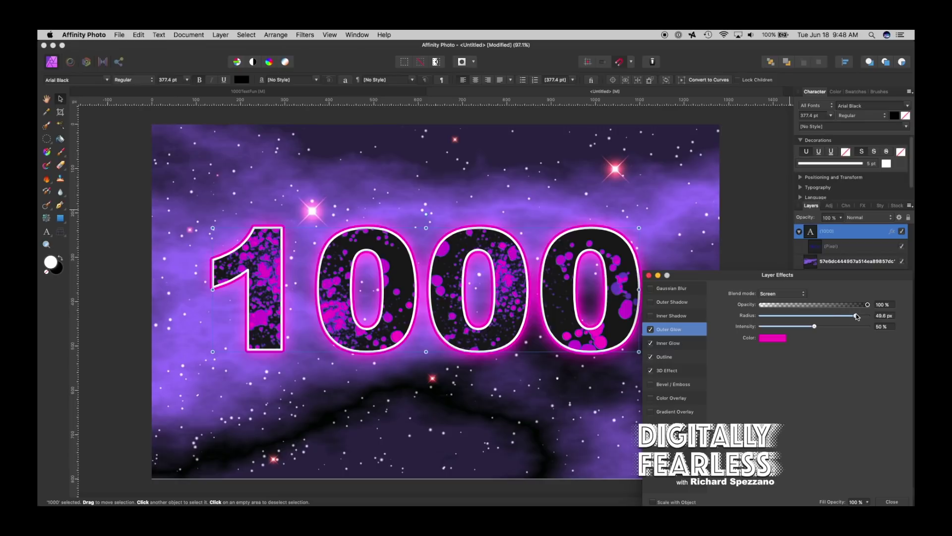
Keep Inner Glow and Outline on, turn off 3D Effect, then select the Pixel layer
{"action": "left_click_drag", "start_coordinate": [692, 284], "coordinate": [740, 243]}
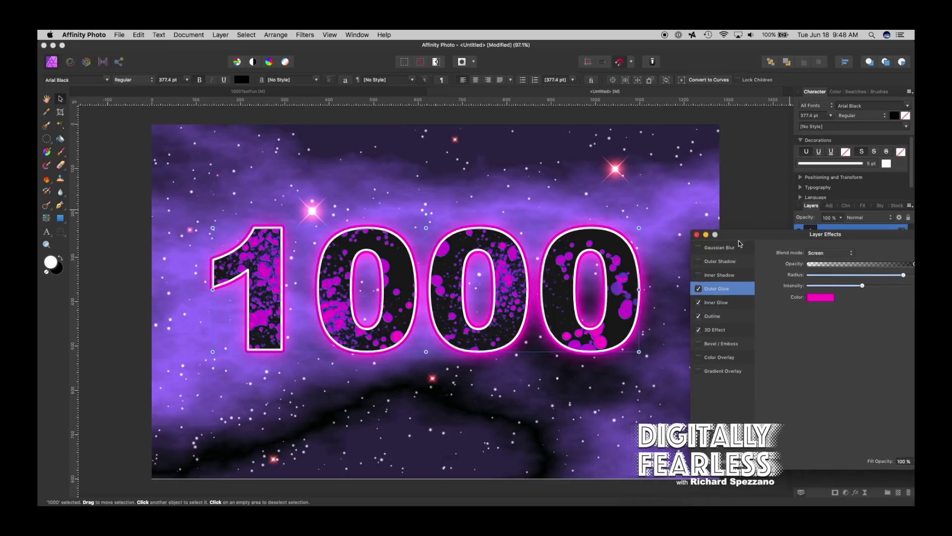
{"action": "left_click", "coordinate": [698, 303]}
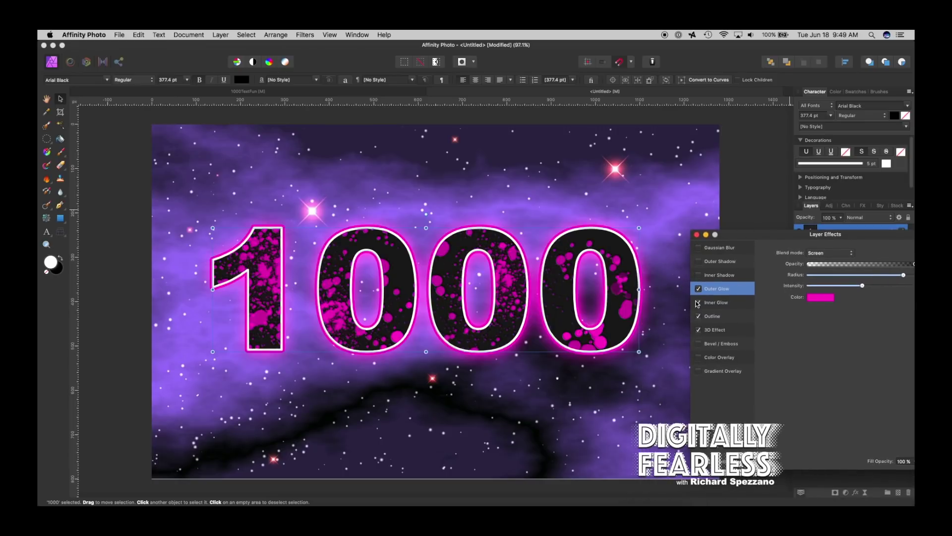
{"action": "left_click", "coordinate": [698, 303]}
{"action": "left_click", "coordinate": [699, 316]}
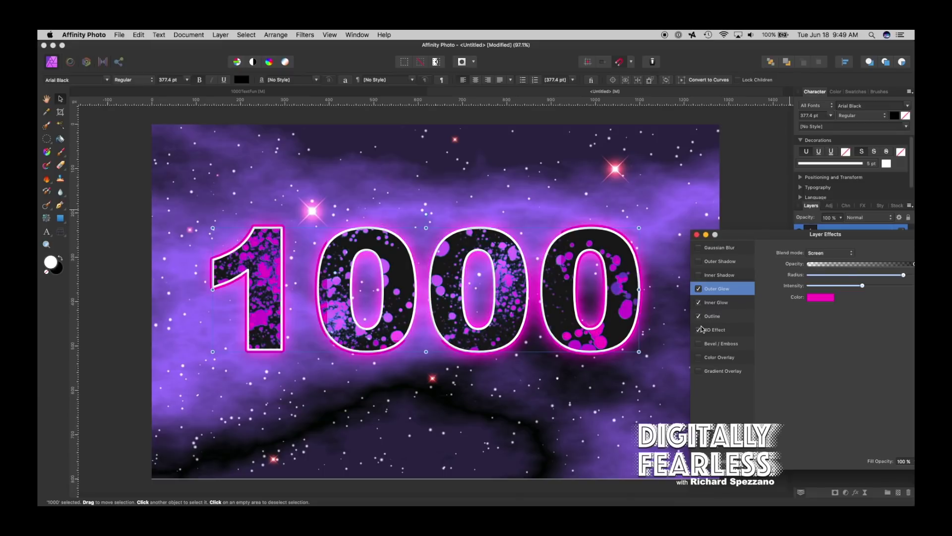
{"action": "left_click", "coordinate": [699, 329]}
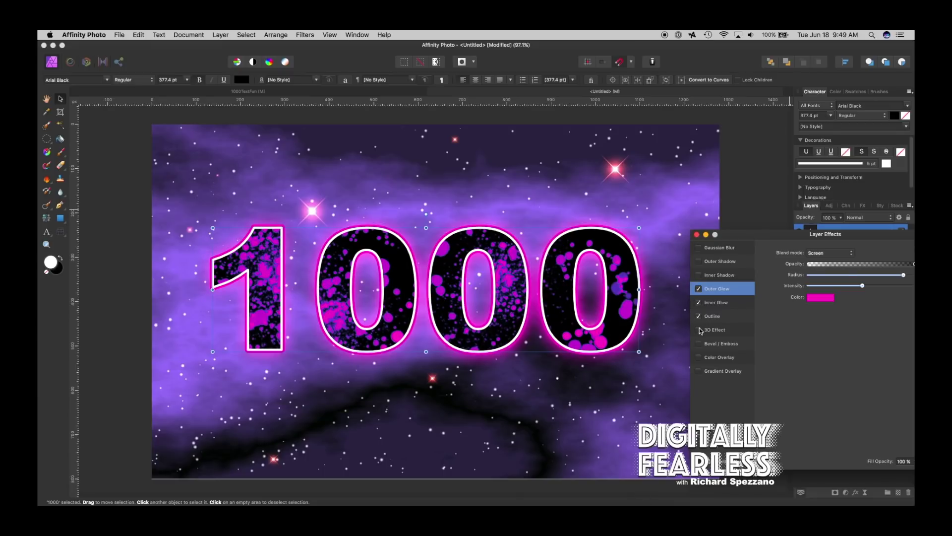
{"action": "left_click", "coordinate": [697, 234]}
{"action": "left_click", "coordinate": [819, 248]}
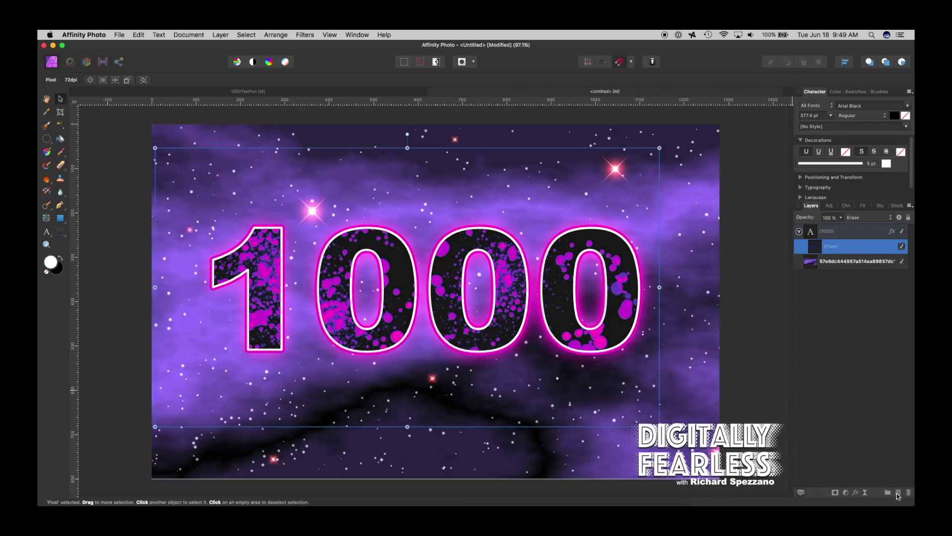
Add a new Pixel layer and choose the 140 px Spray-paints brush
{"action": "left_click", "coordinate": [899, 493]}
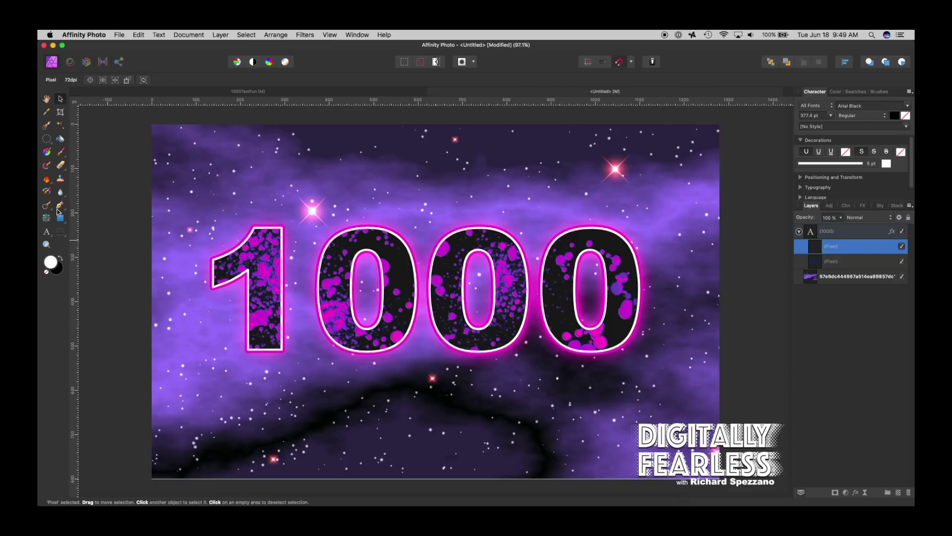
{"action": "left_click", "coordinate": [873, 91]}
{"action": "left_click", "coordinate": [842, 104]}
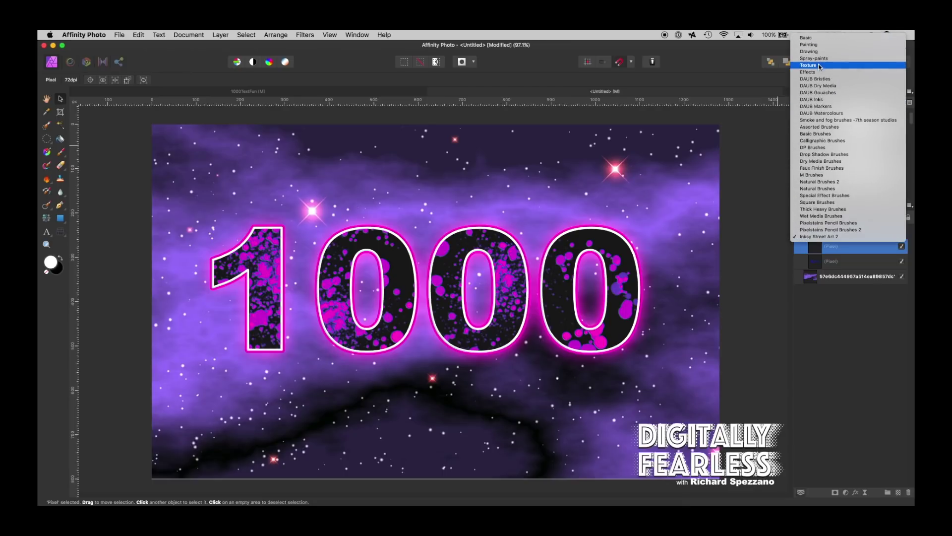
{"action": "left_click", "coordinate": [820, 58]}
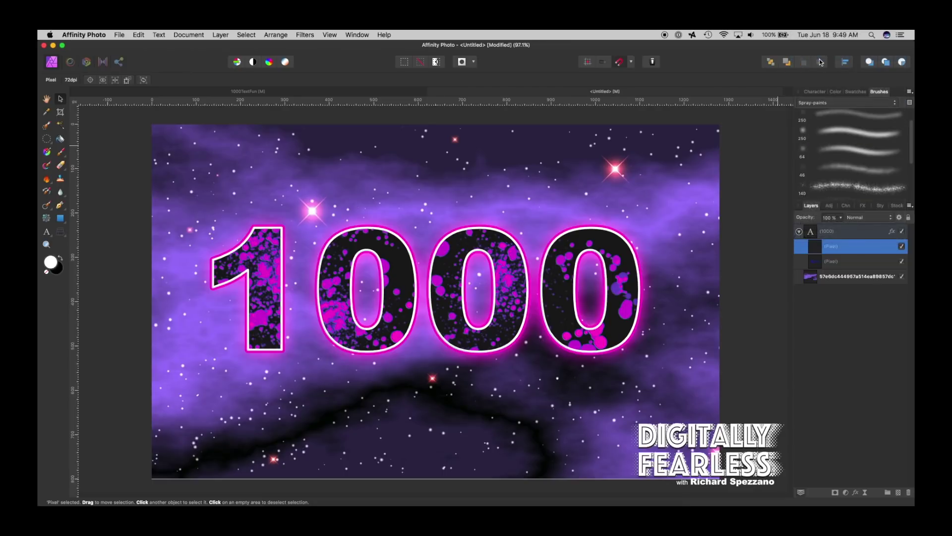
{"action": "scroll", "coordinate": [836, 188], "scroll_direction": "down", "scroll_amount": 1}
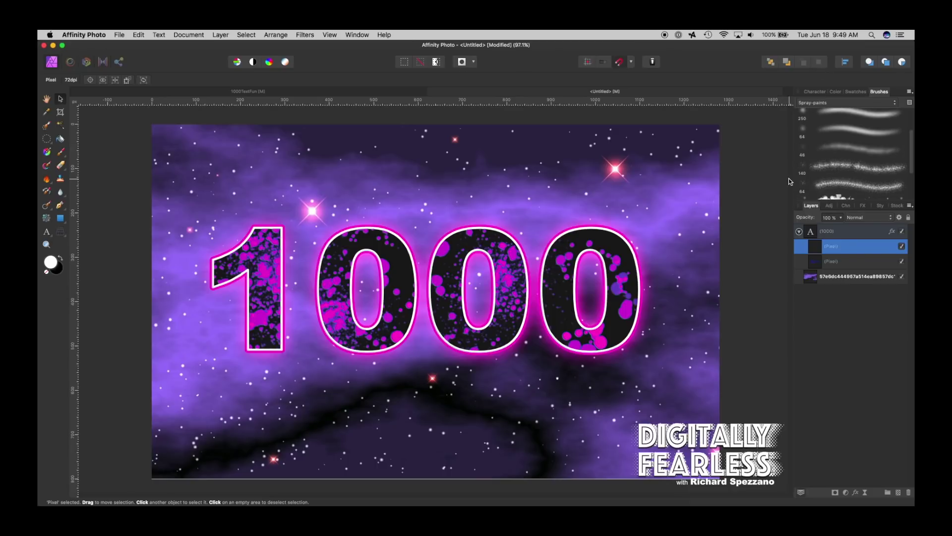
{"action": "left_click", "coordinate": [825, 169]}
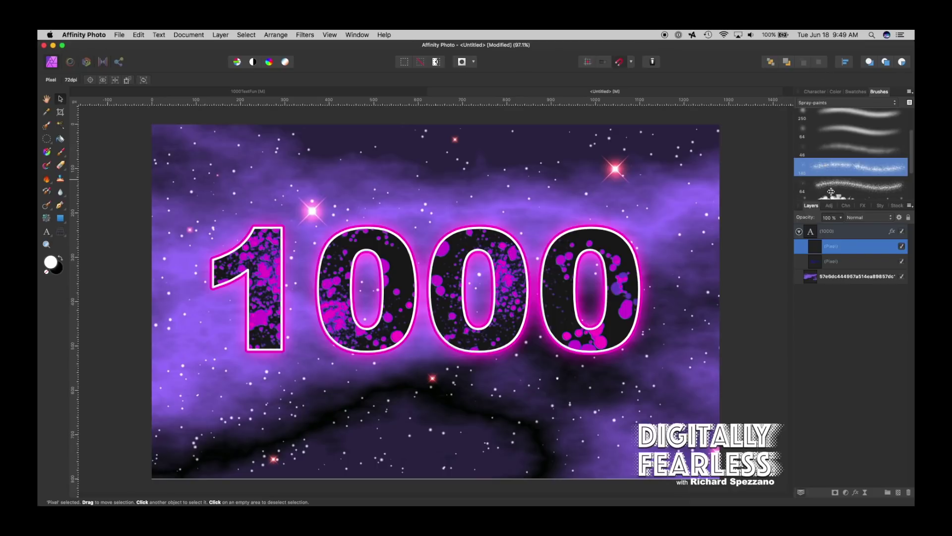
Hide the old pink spray layer and spray bright green 91FF00 across the 1000 digits
{"action": "left_click", "coordinate": [901, 261]}
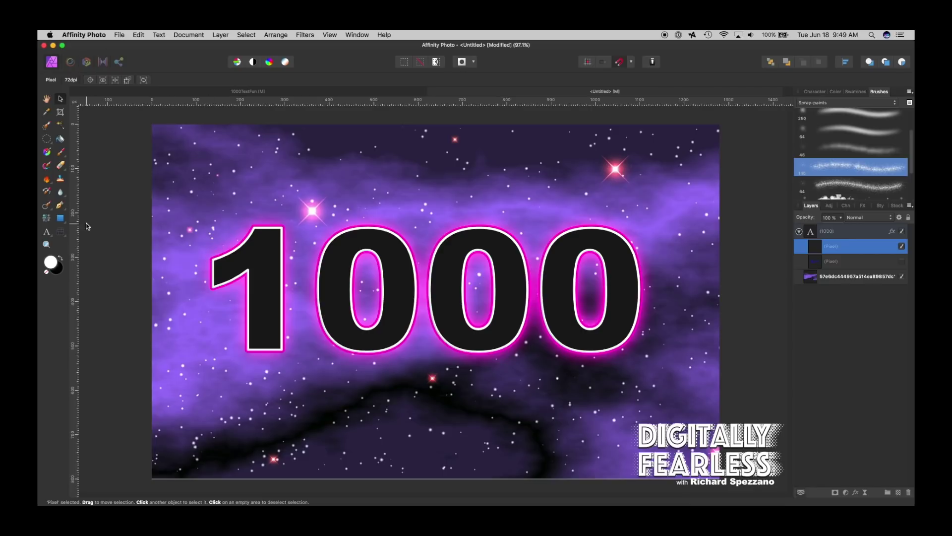
{"action": "double_click", "coordinate": [50, 261]}
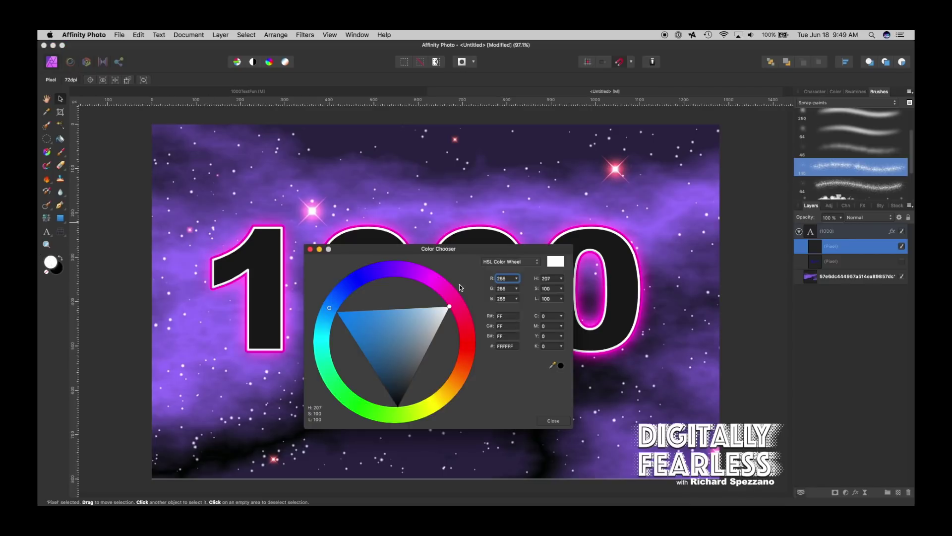
{"action": "left_click", "coordinate": [399, 415]}
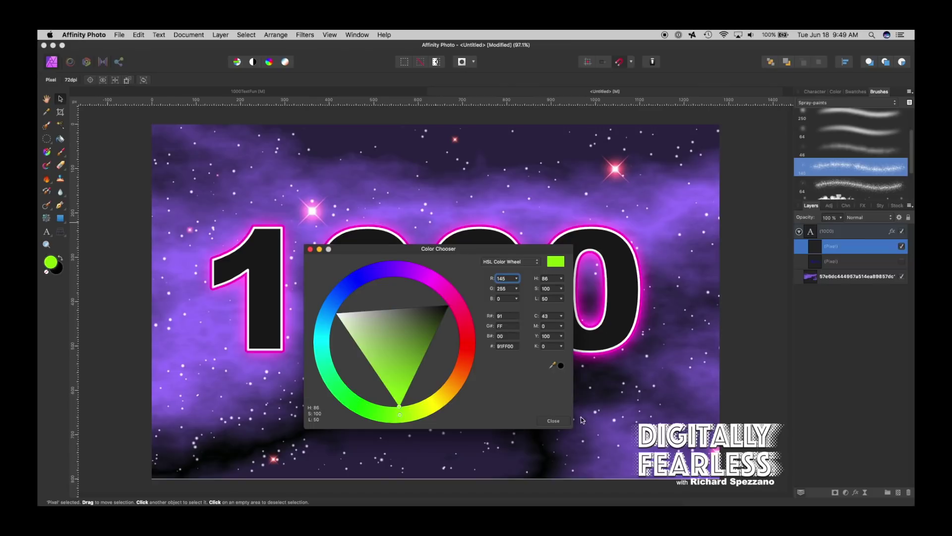
{"action": "left_click", "coordinate": [565, 421]}
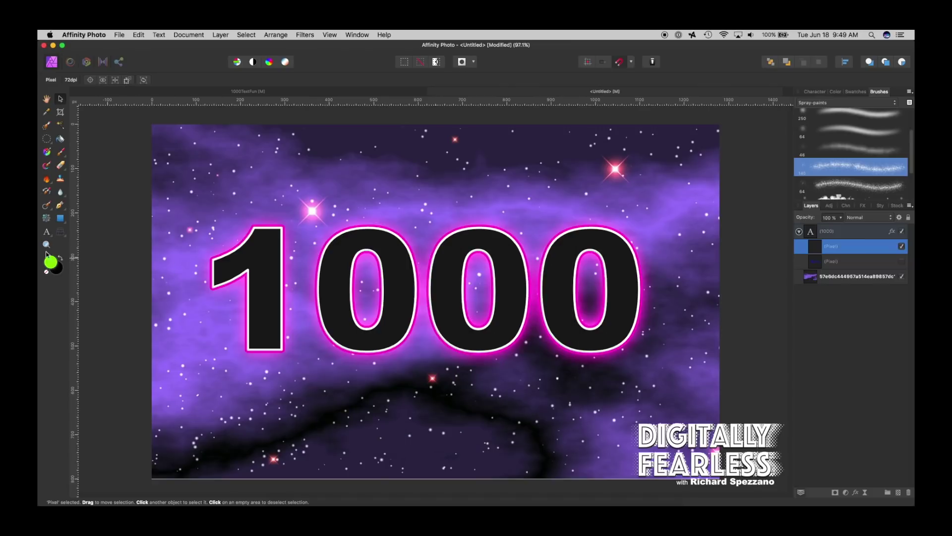
{"action": "left_click", "coordinate": [63, 151]}
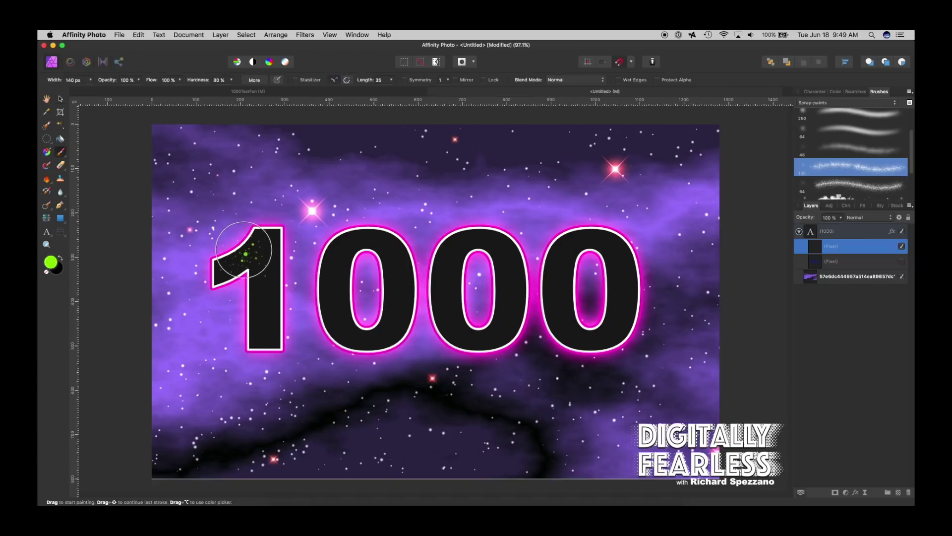
{"action": "mouse_move", "coordinate": [223, 242]}
{"action": "left_mouse_down"}
{"action": "mouse_move", "coordinate": [293, 278]}
{"action": "mouse_move", "coordinate": [401, 308]}
{"action": "mouse_move", "coordinate": [566, 327]}
{"action": "mouse_move", "coordinate": [642, 327]}
{"action": "mouse_move", "coordinate": [659, 276]}
{"action": "mouse_move", "coordinate": [597, 251]}
{"action": "mouse_move", "coordinate": [267, 241]}
{"action": "mouse_move", "coordinate": [208, 298]}
{"action": "left_mouse_up"}
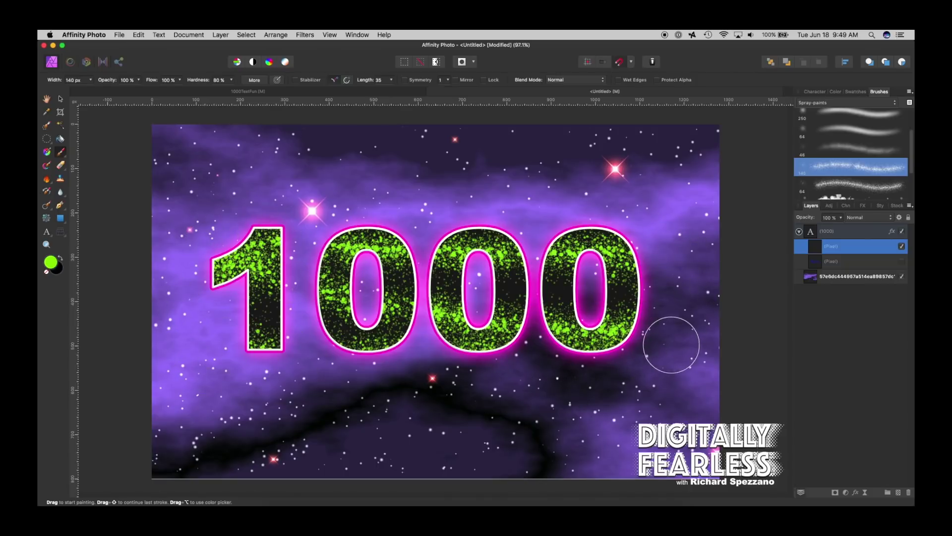
Set the green paint layer's blend mode to Erase
{"action": "left_click", "coordinate": [60, 98]}
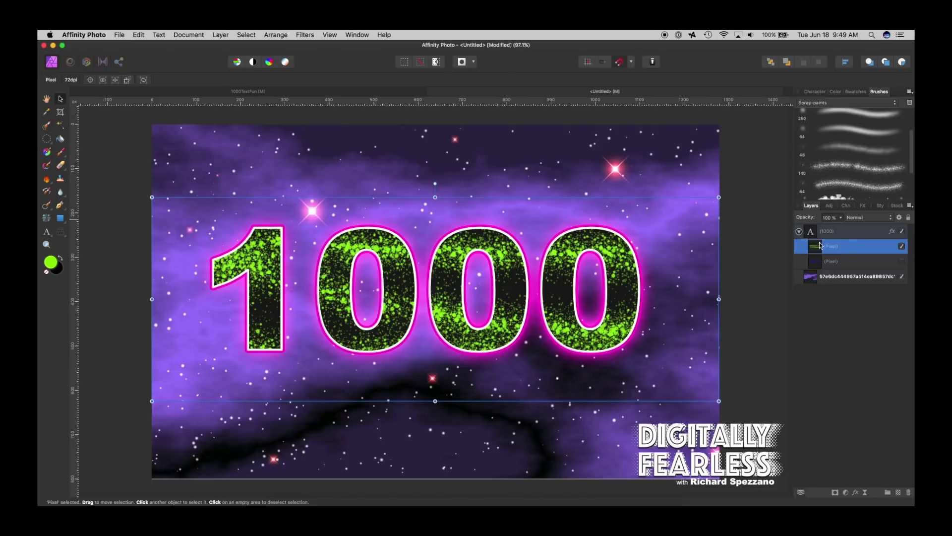
{"action": "left_click", "coordinate": [865, 219]}
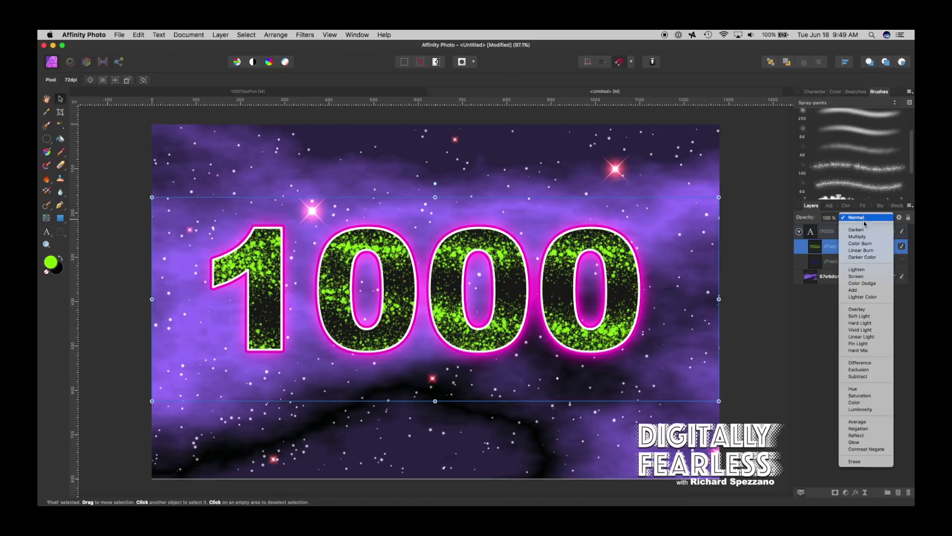
{"action": "left_click", "coordinate": [865, 462]}
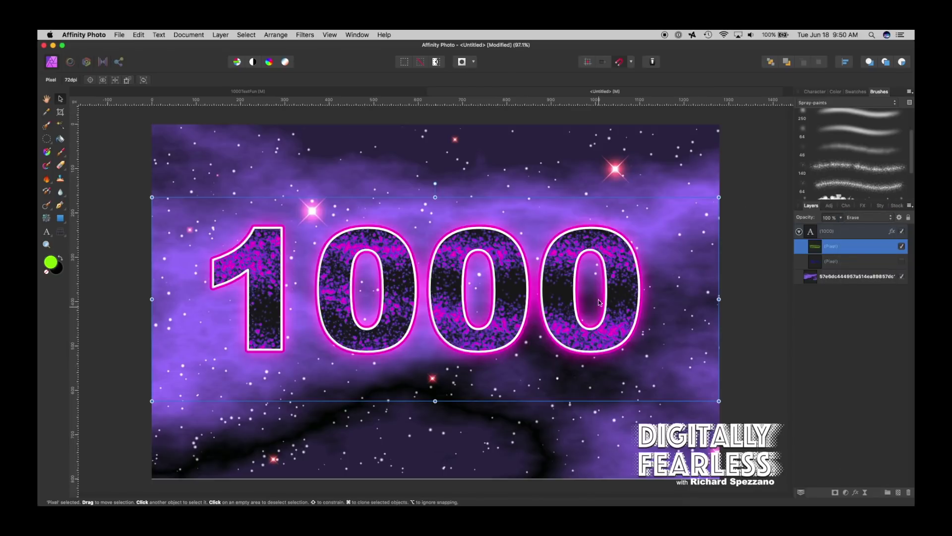
Preview the Reflect, Hue, Linear Light, Add, Darken and Normal blend modes on the texture
{"action": "left_click", "coordinate": [861, 221]}
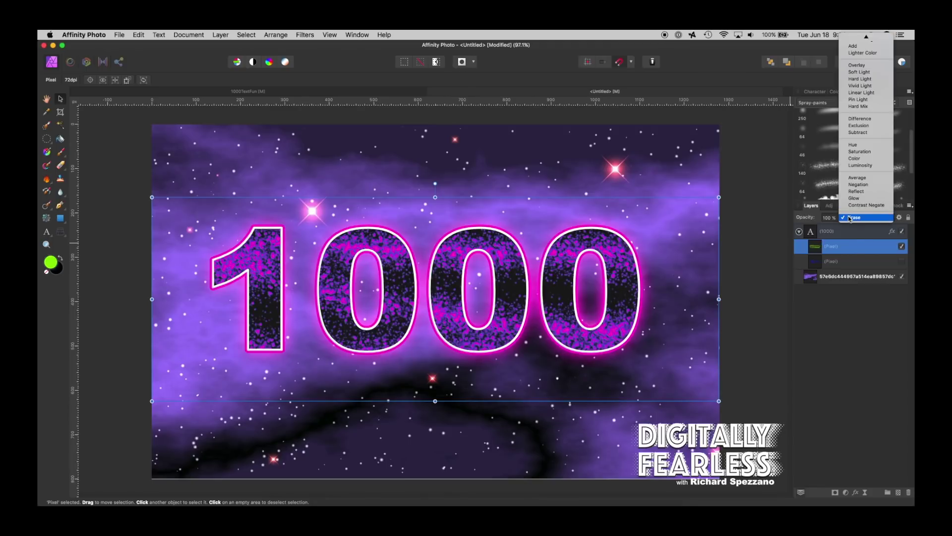
{"action": "key", "text": "Up"}
{"action": "key", "text": "Up"}
{"action": "key", "text": "Up"}
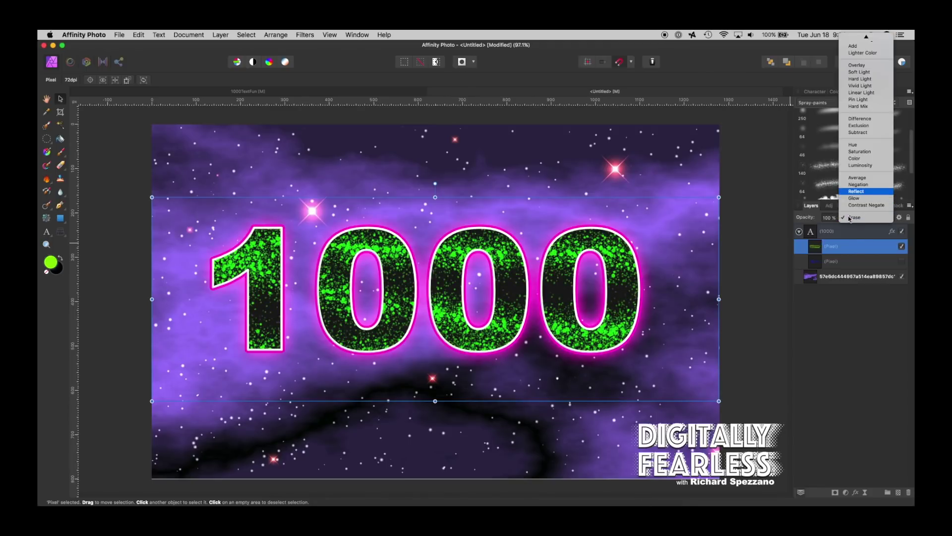
{"action": "key", "text": "Up"}
{"action": "key", "text": "Up"}
{"action": "key", "text": "Up"}
{"action": "key", "text": "Up"}
{"action": "key", "text": "Up"}
{"action": "key", "text": "Up"}
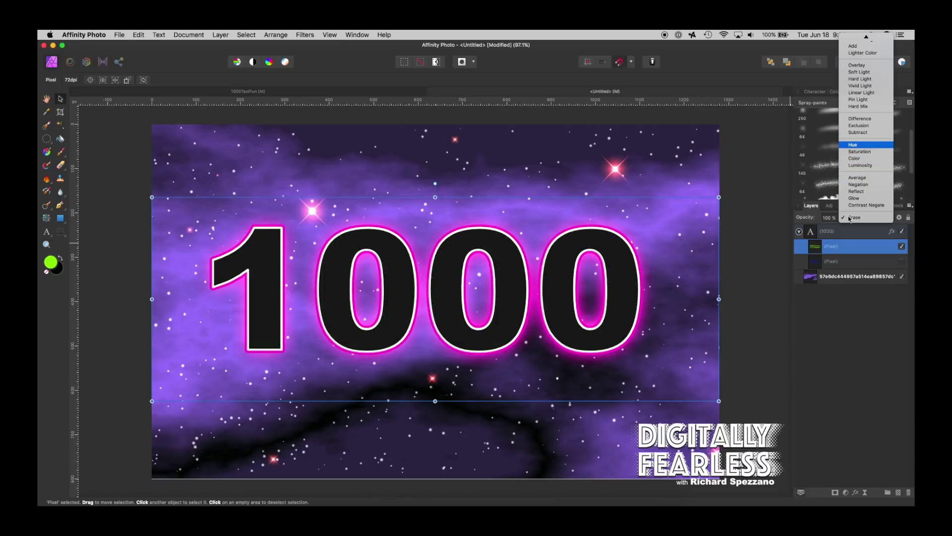
{"action": "key", "text": "Up"}
{"action": "key", "text": "Up"}
{"action": "key", "text": "Up"}
{"action": "key", "text": "Up"}
{"action": "key", "text": "Up"}
{"action": "key", "text": "Up"}
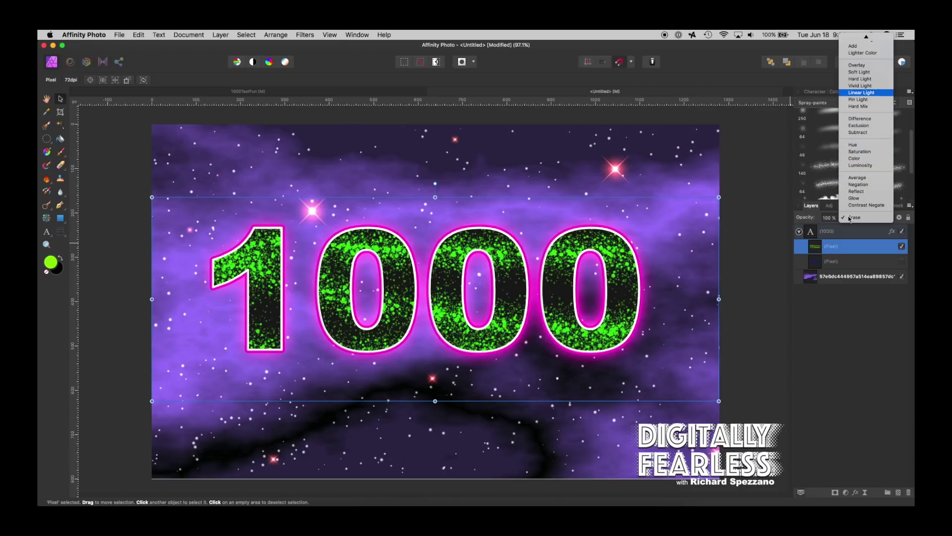
{"action": "key", "text": "Up"}
{"action": "key", "text": "Up"}
{"action": "key", "text": "Up"}
{"action": "key", "text": "Up"}
{"action": "key", "text": "Up"}
{"action": "key", "text": "Up"}
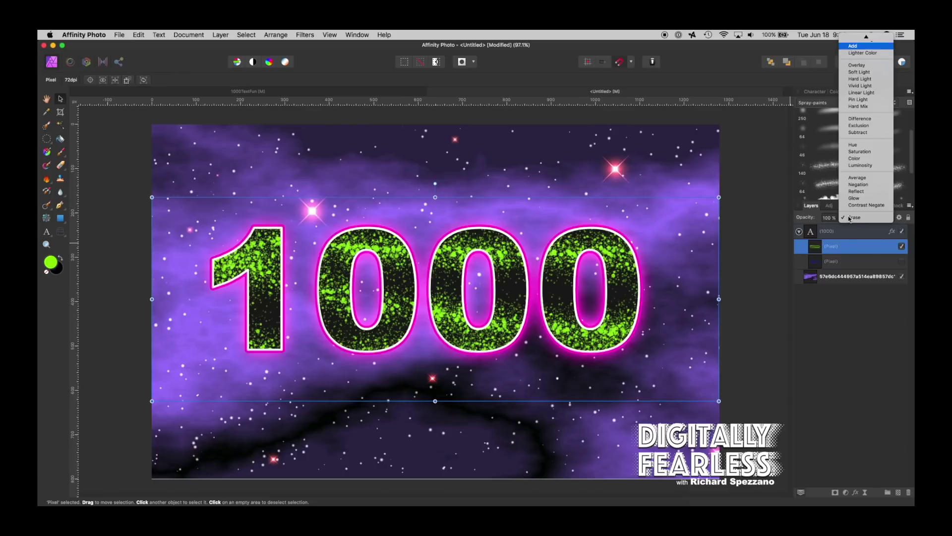
{"action": "key", "text": "Up"}
{"action": "key", "text": "Up"}
{"action": "key", "text": "Up"}
{"action": "key", "text": "Up"}
{"action": "key", "text": "Up"}
{"action": "key", "text": "Up"}
{"action": "key", "text": "Up"}
{"action": "key", "text": "Up"}
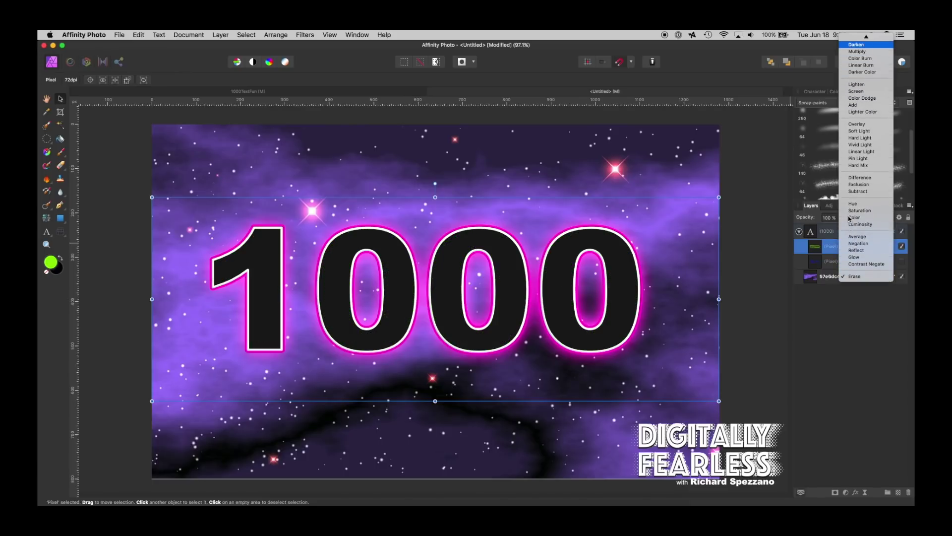
{"action": "key", "text": "Up"}
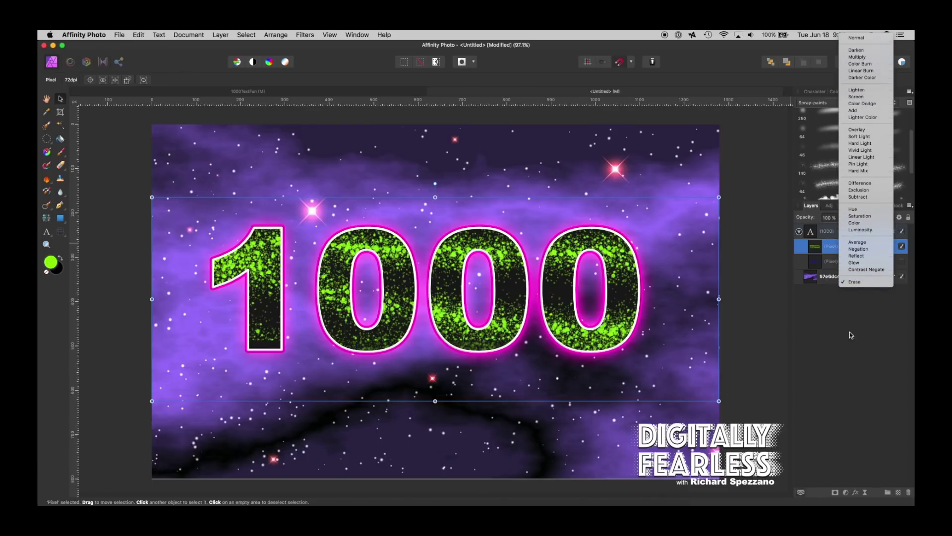
Apply Erase to the texture and give the 1000 text a blue Outline effect
{"action": "left_click", "coordinate": [854, 281]}
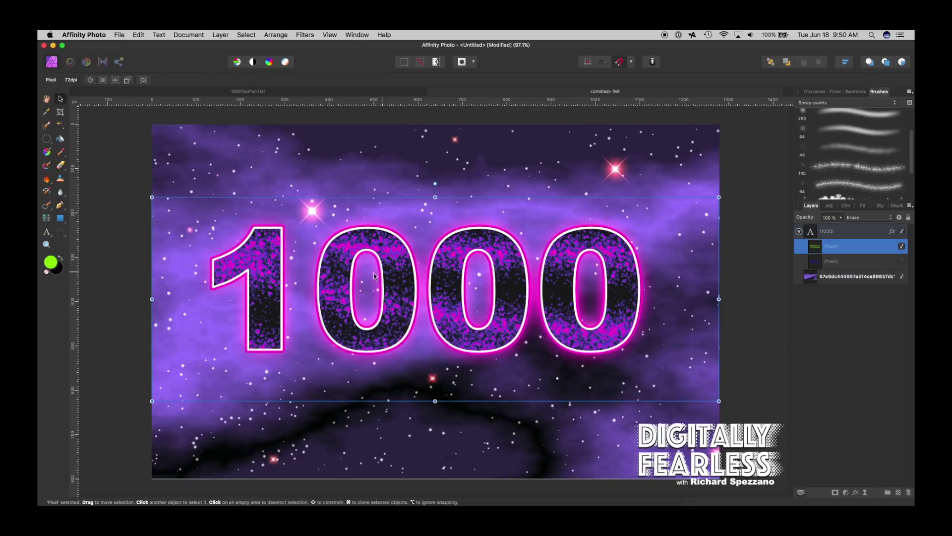
{"action": "left_click", "coordinate": [892, 233]}
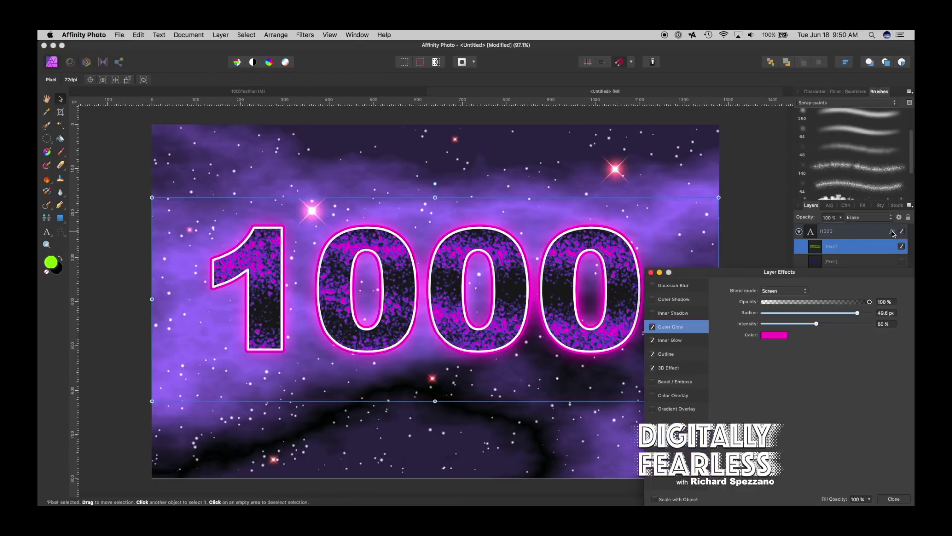
{"action": "left_click", "coordinate": [663, 356]}
{"action": "left_click", "coordinate": [771, 354]}
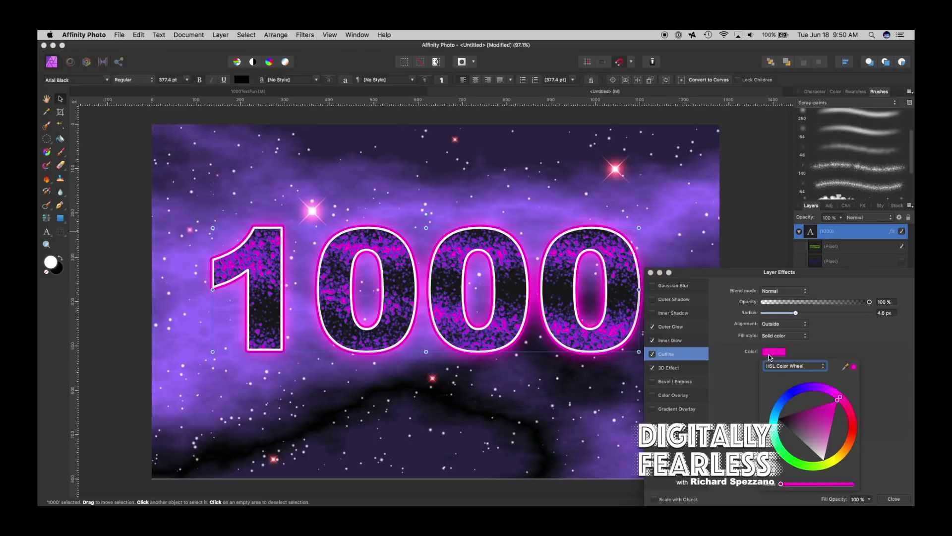
{"action": "left_click", "coordinate": [793, 393]}
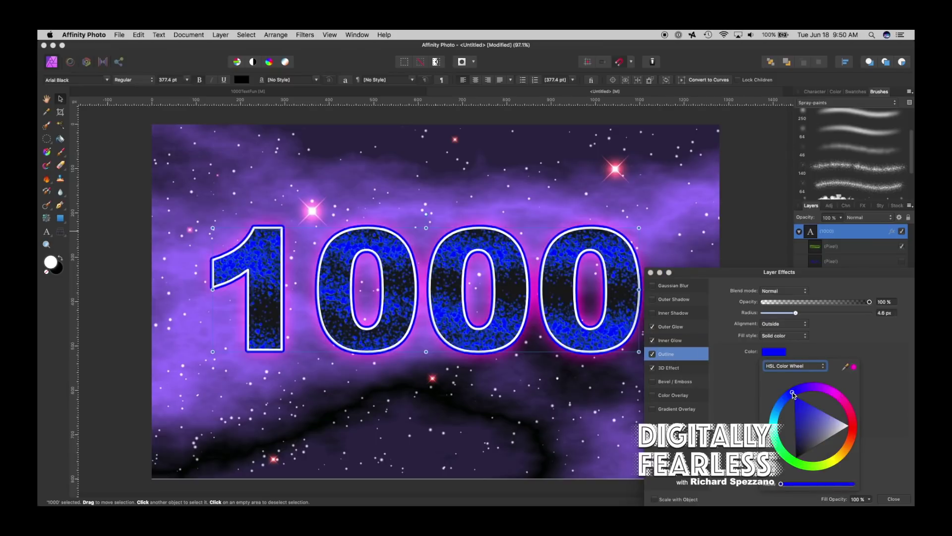
{"action": "left_click", "coordinate": [803, 464]}
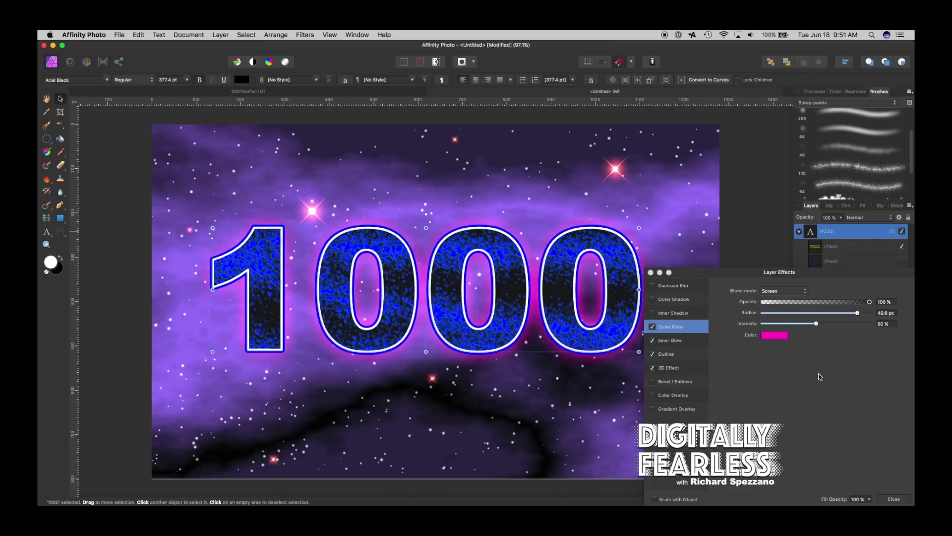
{"action": "left_click", "coordinate": [891, 501]}
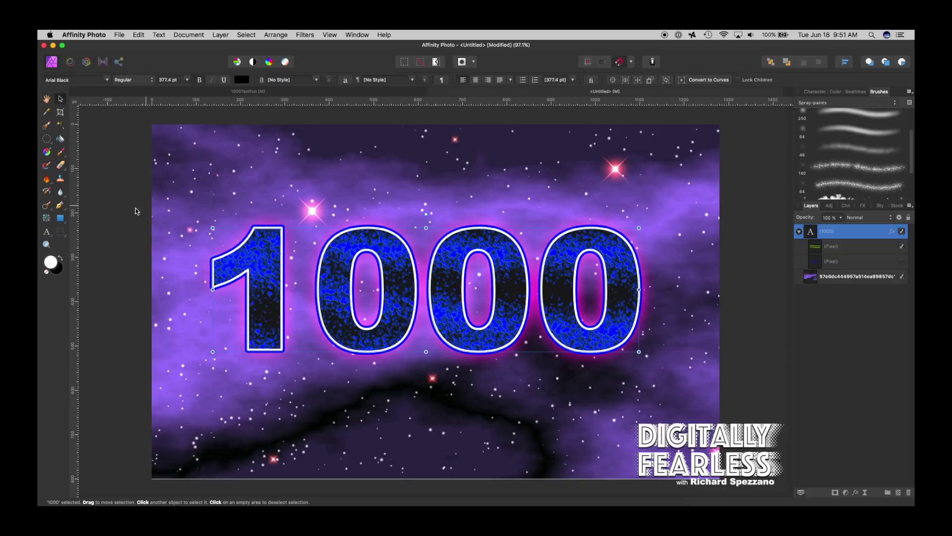
Replace the 1000 text with the word 'Subcribers'
{"action": "left_click", "coordinate": [48, 232]}
{"action": "left_click_drag", "start_coordinate": [221, 235], "coordinate": [626, 281]}
{"action": "type", "text": "Sub"}
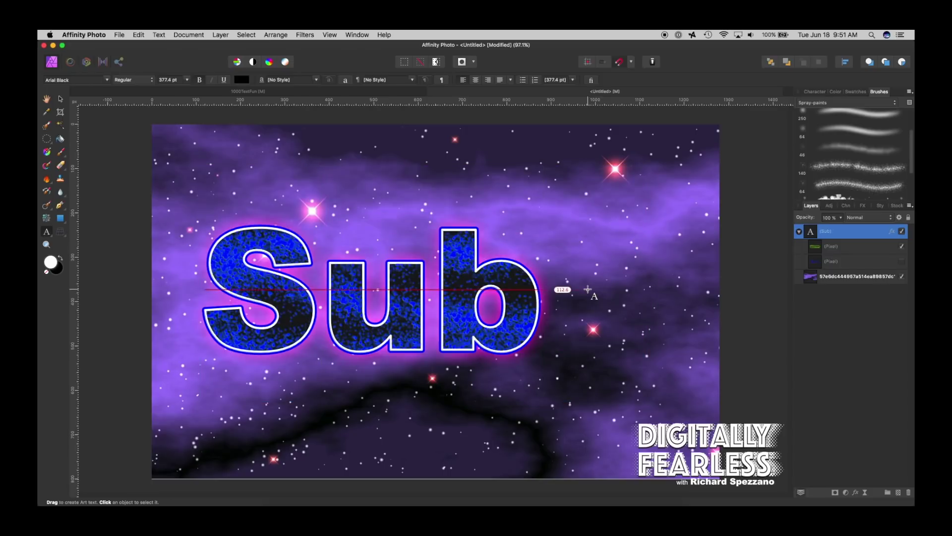
{"action": "type", "text": "cribers"}
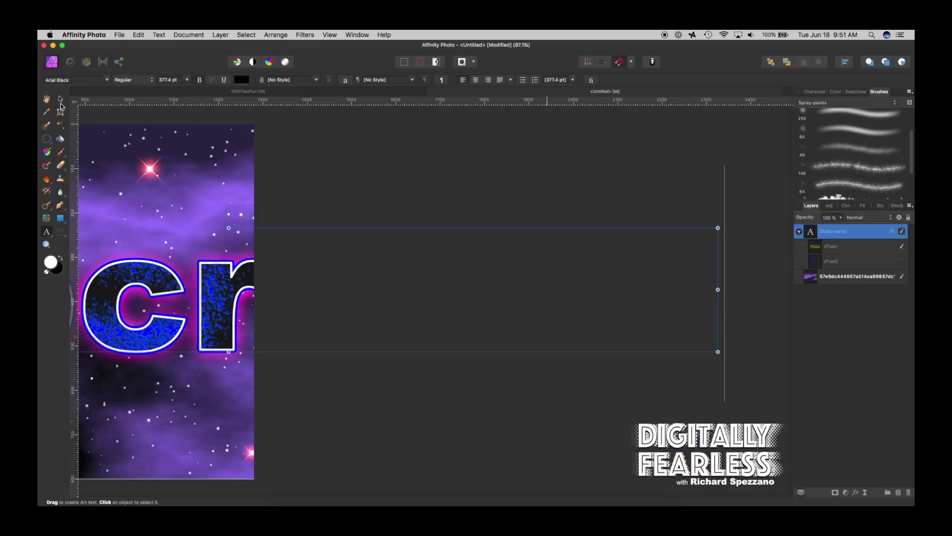
Scale the Subcribers text down to 182.8 pt and fit the whole image in view
{"action": "left_click", "coordinate": [60, 101]}
{"action": "left_click_drag", "start_coordinate": [717, 228], "coordinate": [217, 328]}
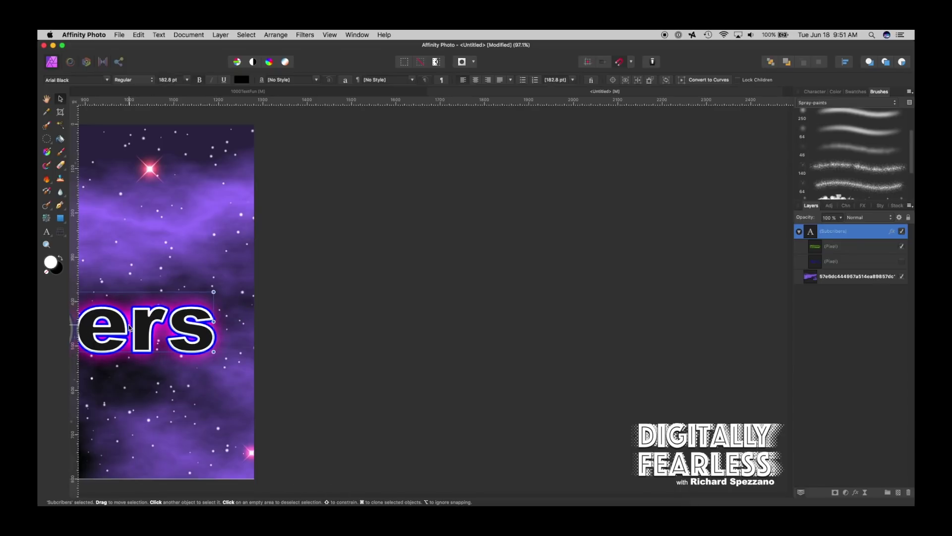
{"action": "double_click", "coordinate": [46, 98]}
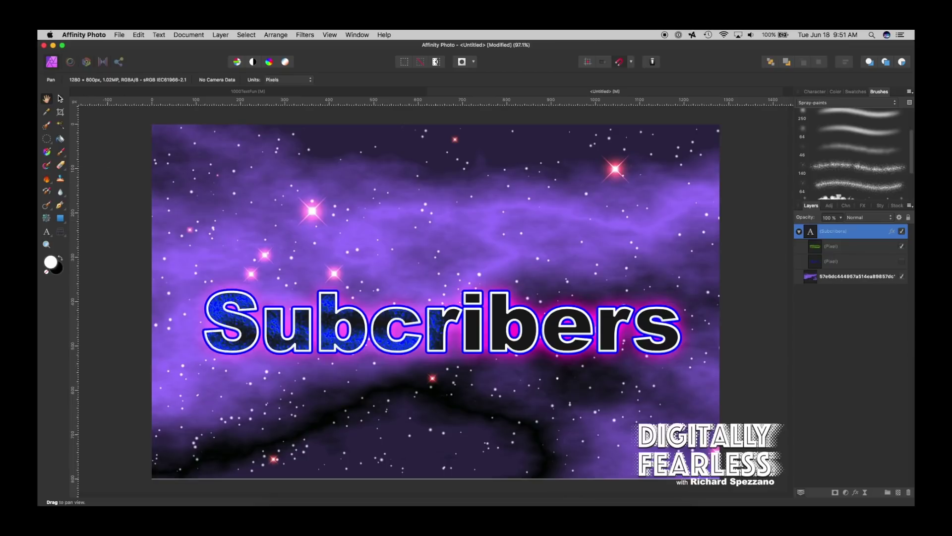
Stretch the spray texture pixel layer to about 1218 px wide so it covers every letter of Subcribers
{"action": "left_click", "coordinate": [61, 99]}
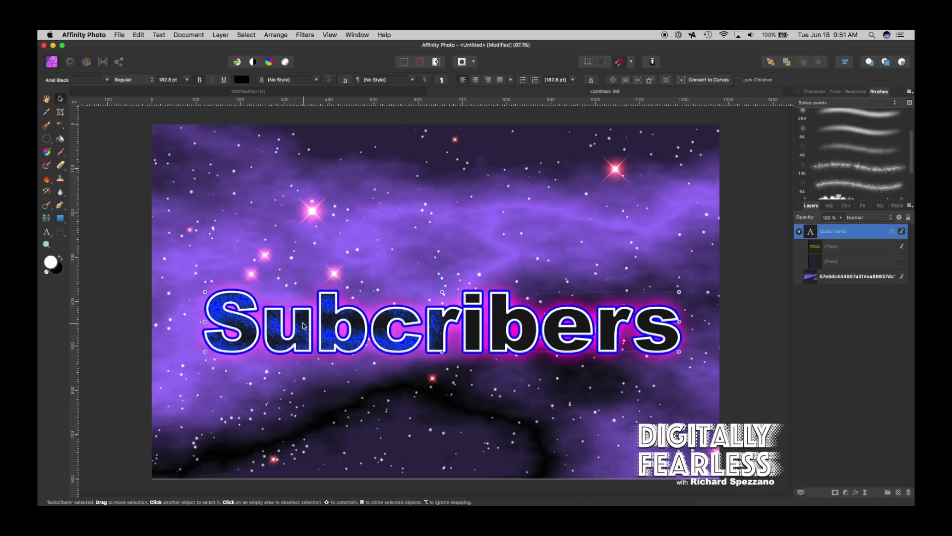
{"action": "left_click", "coordinate": [819, 252]}
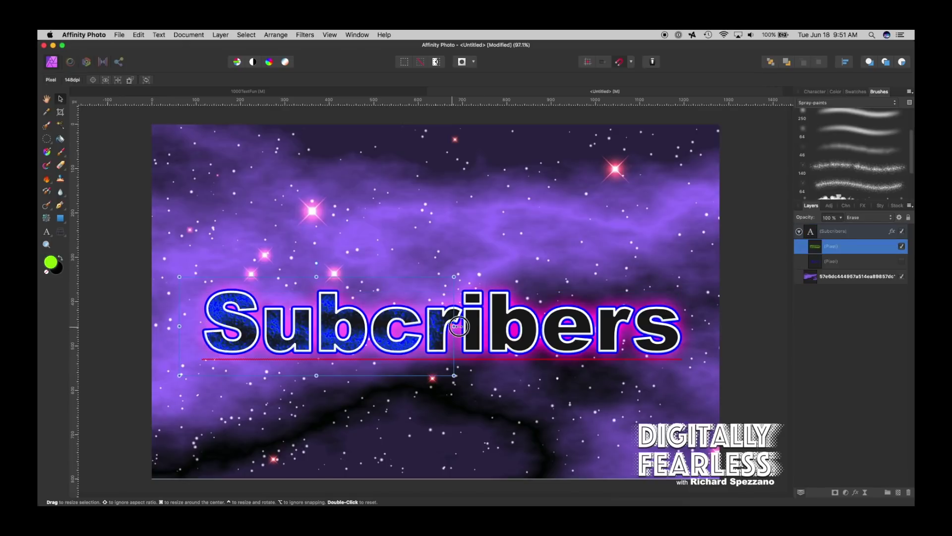
{"action": "left_click_drag", "start_coordinate": [458, 327], "coordinate": [693, 330]}
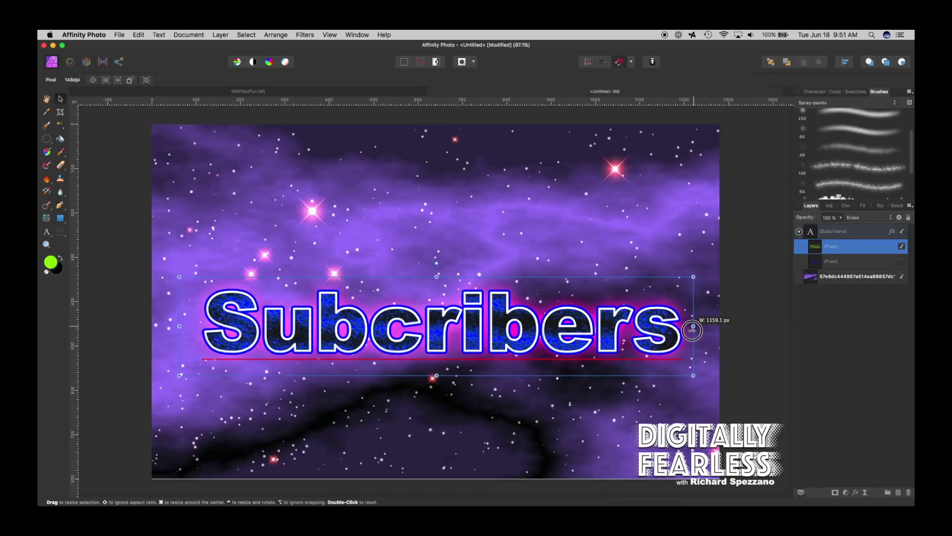
{"action": "left_click_drag", "start_coordinate": [693, 276], "coordinate": [714, 257]}
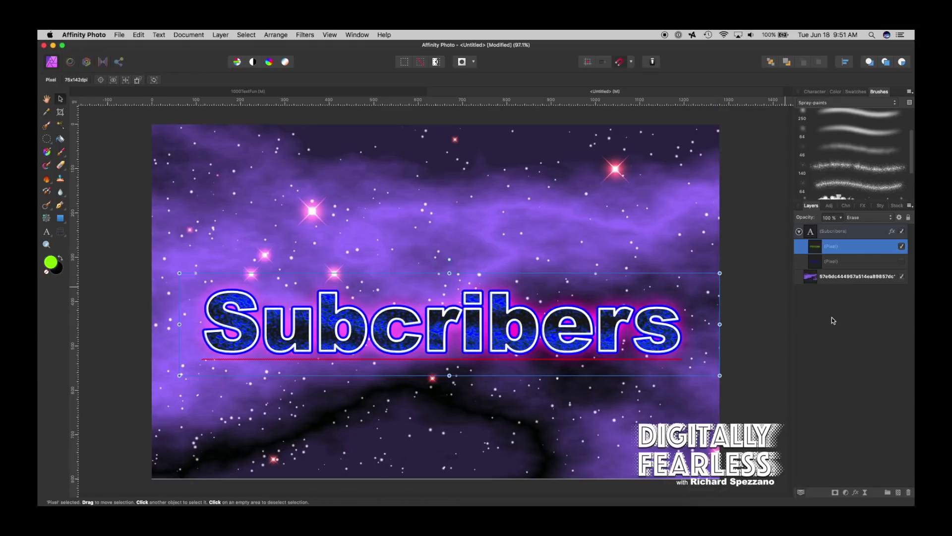
{"action": "left_click", "coordinate": [800, 345]}
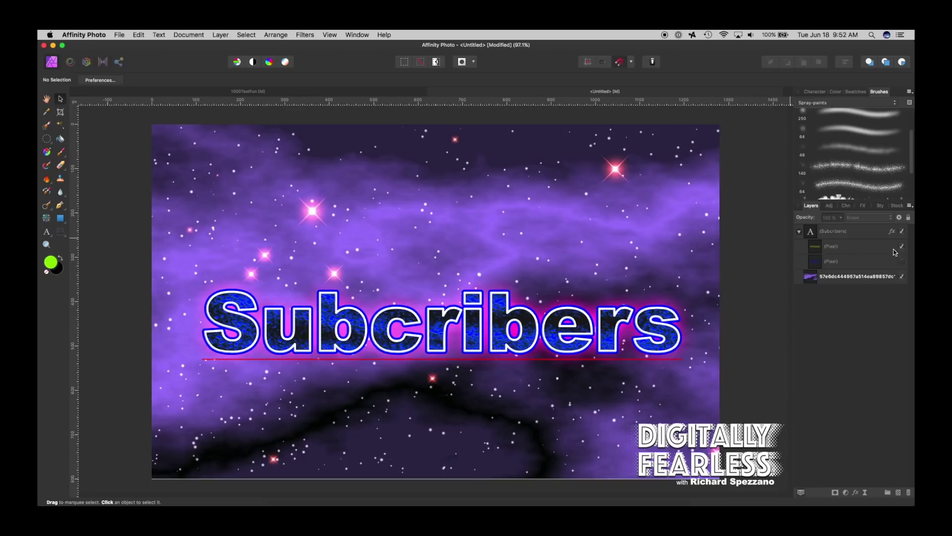
Try magenta and orange, then set the Subcribers Outline colour to bright green
{"action": "left_click", "coordinate": [894, 234]}
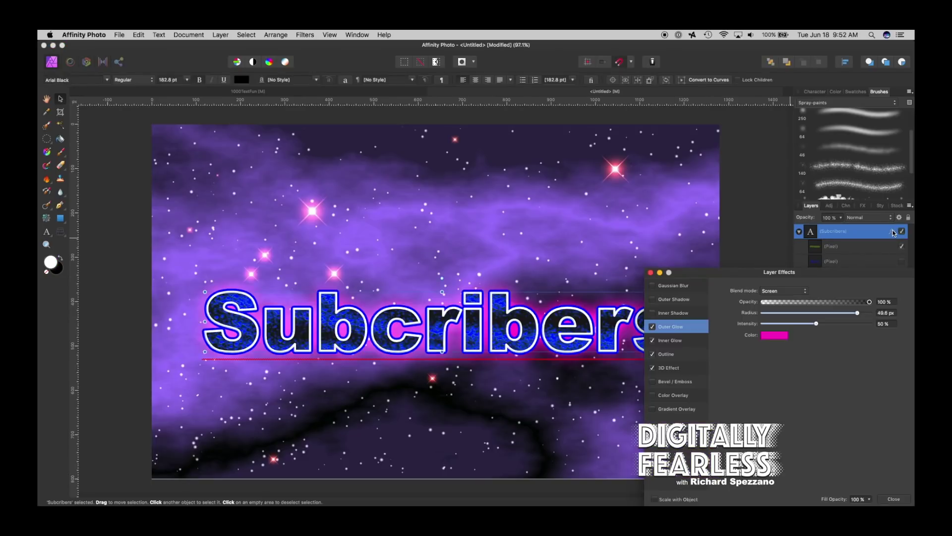
{"action": "left_click", "coordinate": [666, 355]}
{"action": "left_click", "coordinate": [772, 352]}
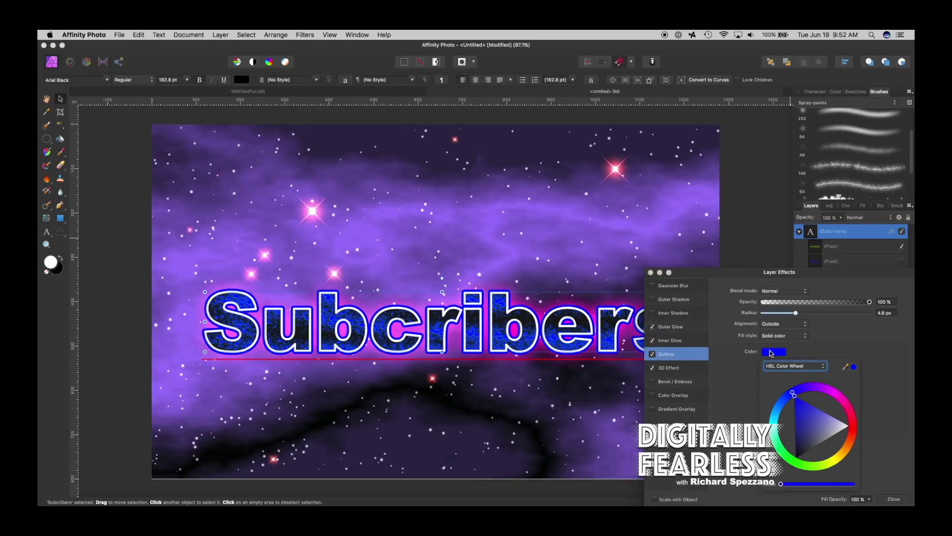
{"action": "left_click", "coordinate": [845, 401]}
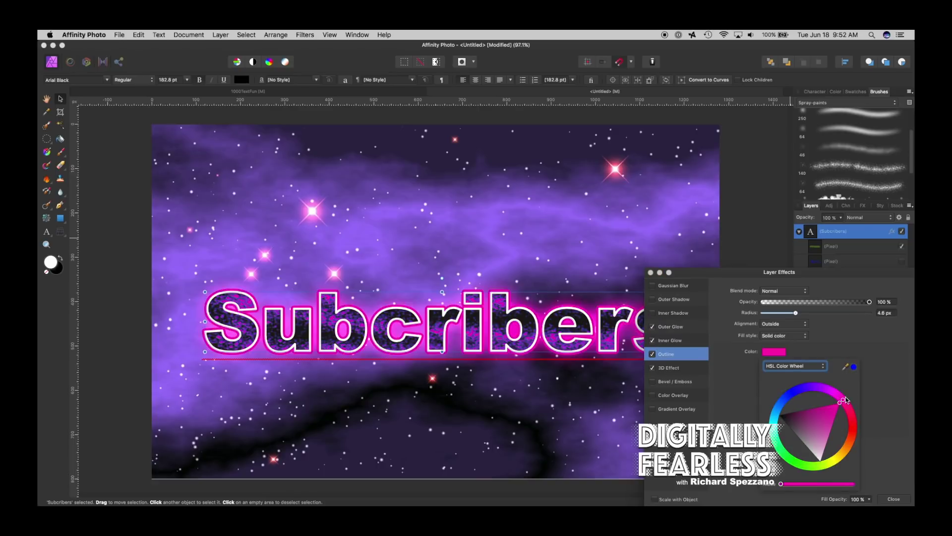
{"action": "left_click", "coordinate": [843, 457]}
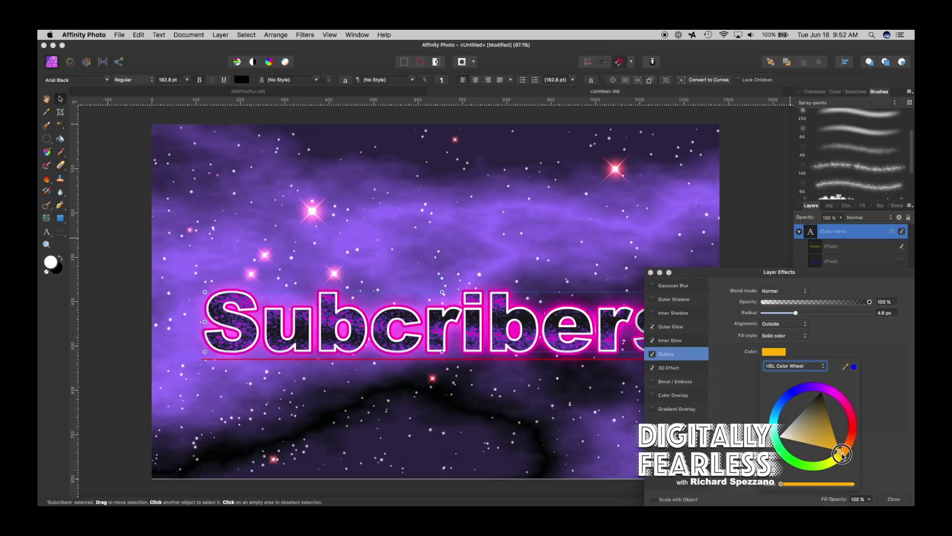
{"action": "left_click", "coordinate": [787, 453]}
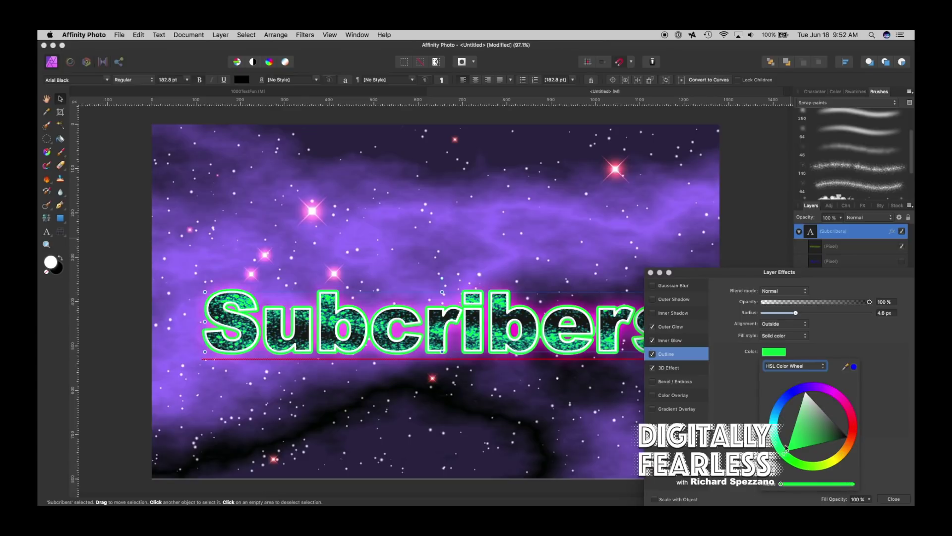
{"action": "left_click", "coordinate": [651, 272]}
{"action": "left_click", "coordinate": [651, 272]}
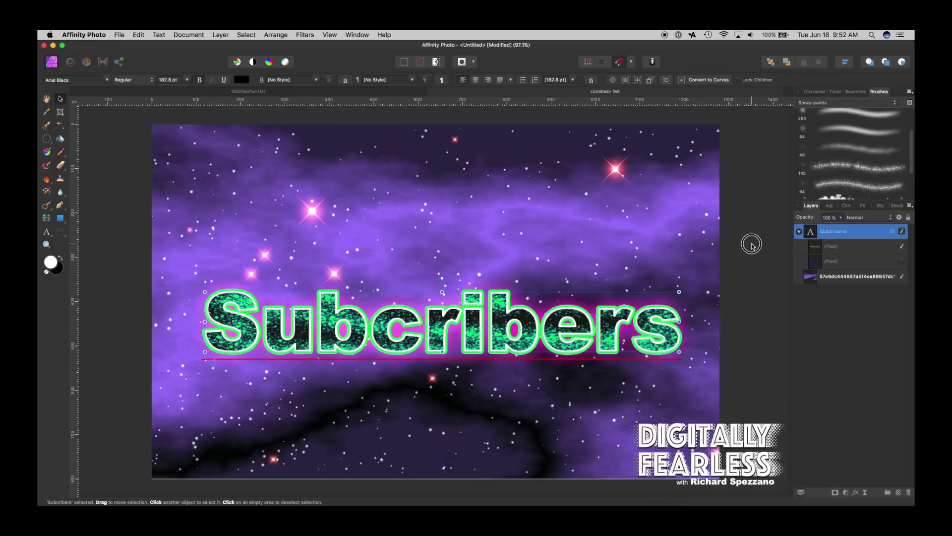
{"action": "left_click", "coordinate": [752, 244]}
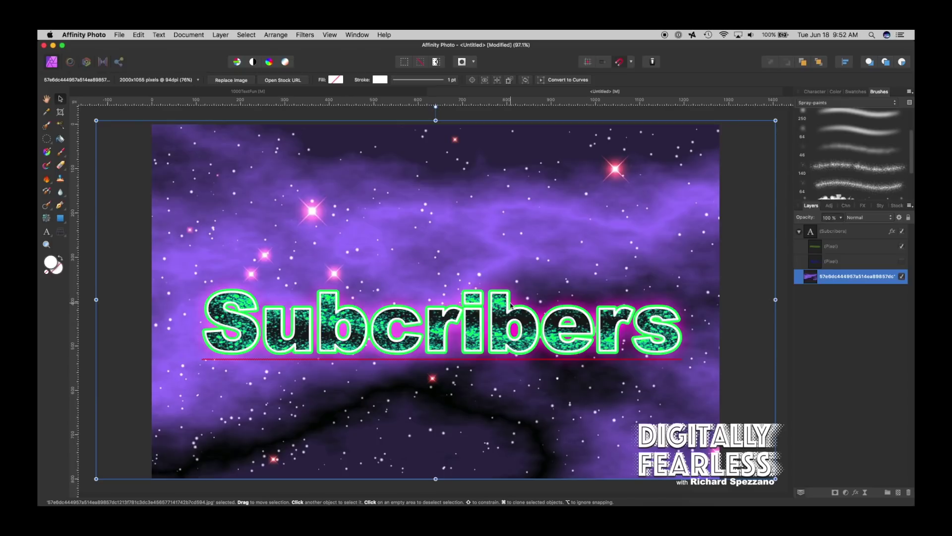
Thin the green Outline on Subcribers to a 0.5 px radius
{"action": "left_click", "coordinate": [891, 231]}
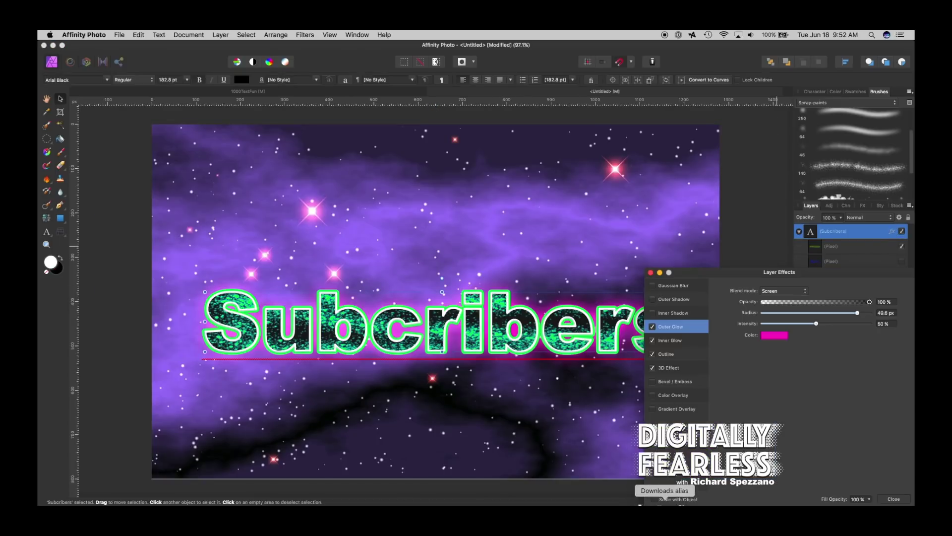
{"action": "left_click_drag", "start_coordinate": [717, 272], "coordinate": [764, 68]}
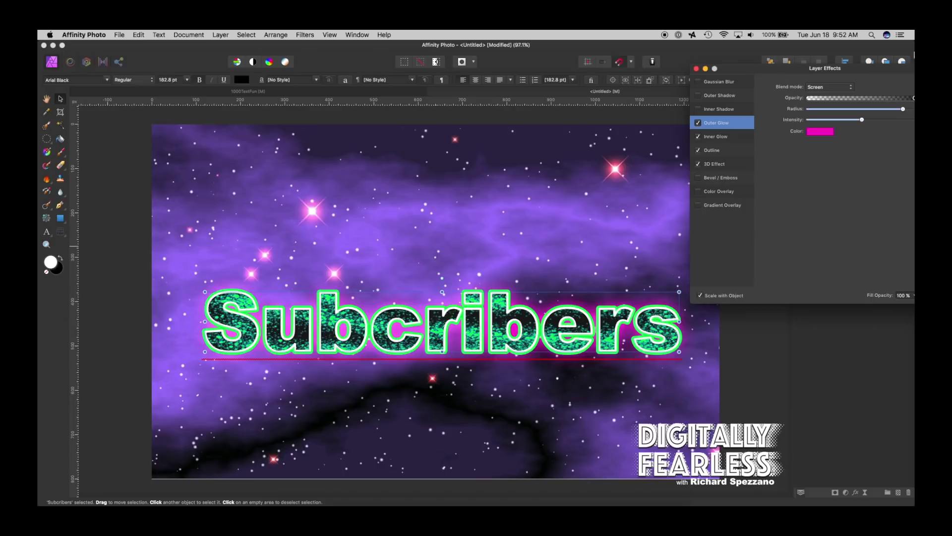
{"action": "left_click_drag", "start_coordinate": [786, 72], "coordinate": [671, 126]}
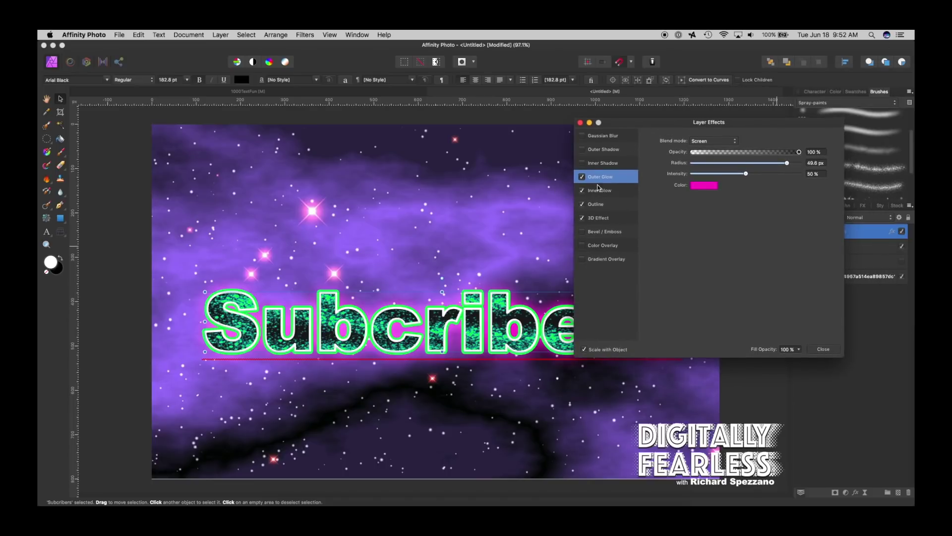
{"action": "left_click", "coordinate": [595, 205]}
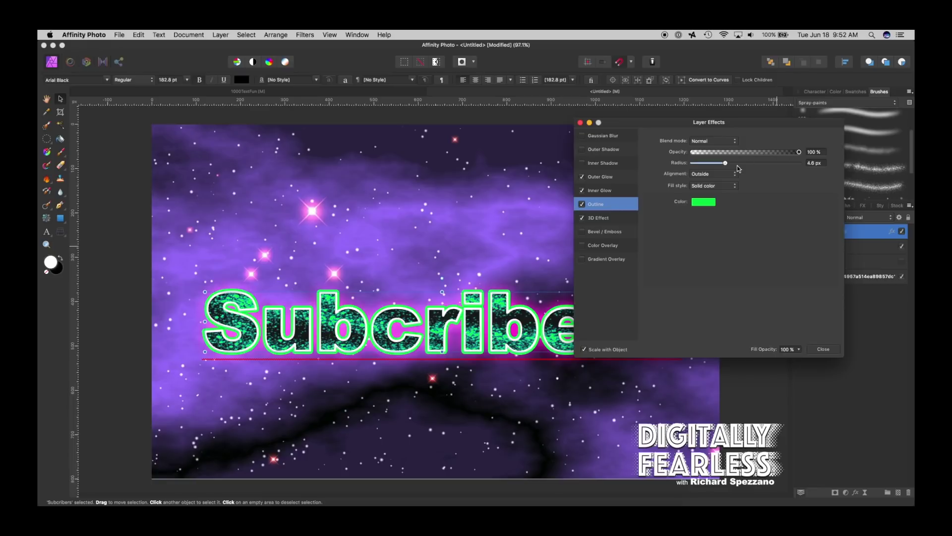
{"action": "mouse_move", "coordinate": [726, 162]}
{"action": "left_mouse_down"}
{"action": "mouse_move", "coordinate": [704, 164]}
{"action": "mouse_move", "coordinate": [725, 163]}
{"action": "left_mouse_up"}
{"action": "left_click", "coordinate": [579, 123]}
{"action": "left_click", "coordinate": [753, 272]}
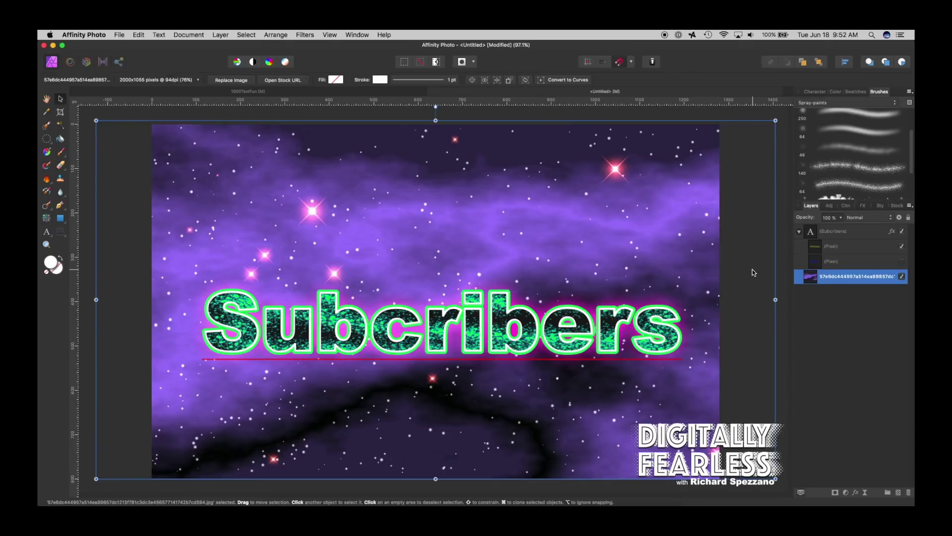